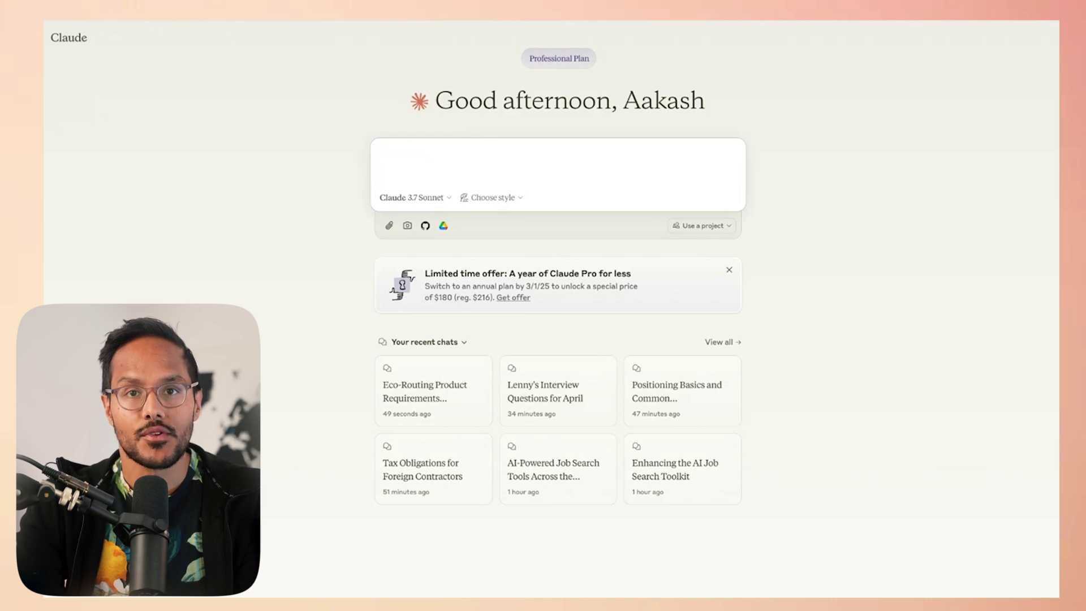
Paste the Eco-Routing meeting notes and ask for a concise follow-up email to the team from the PM.
key("ctrl+v")
scroll(546, 254, "up", 15)
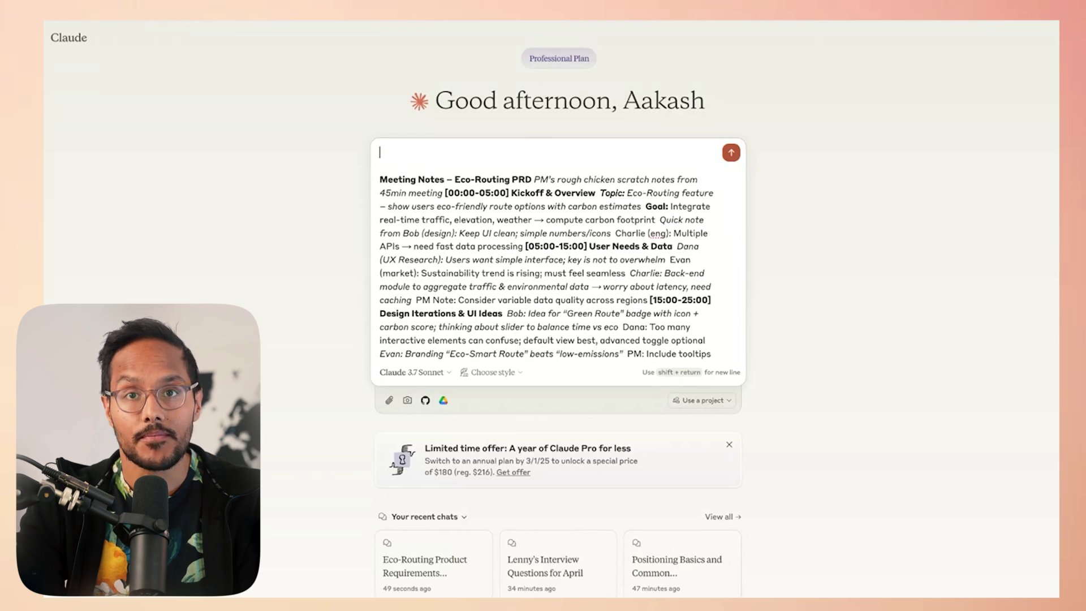
type("Please write an email to the team (I'm the PM who took these notes) I want a concise followup")
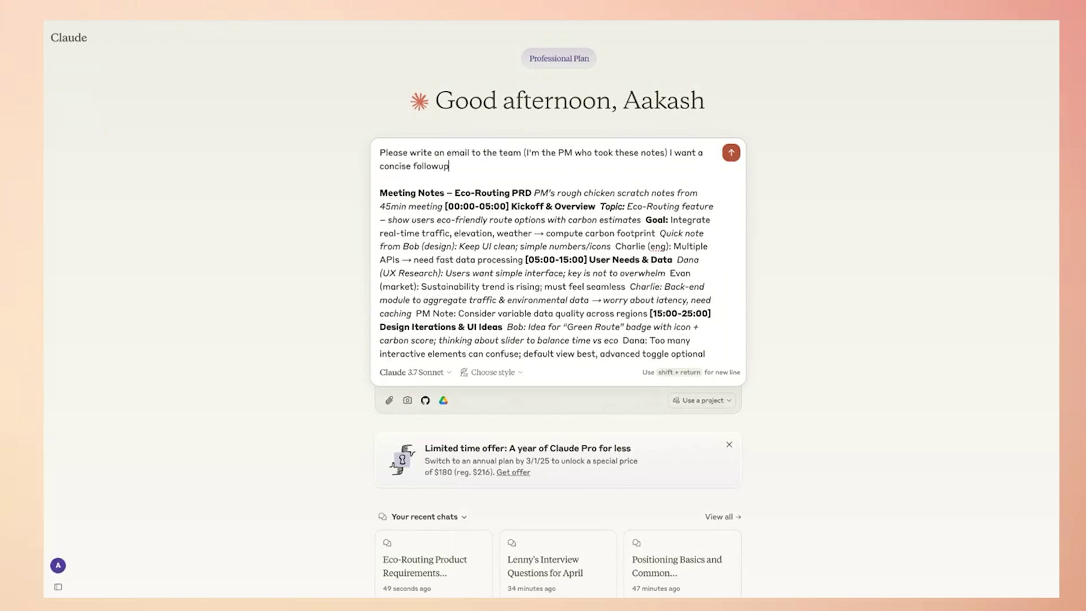
key("Return")
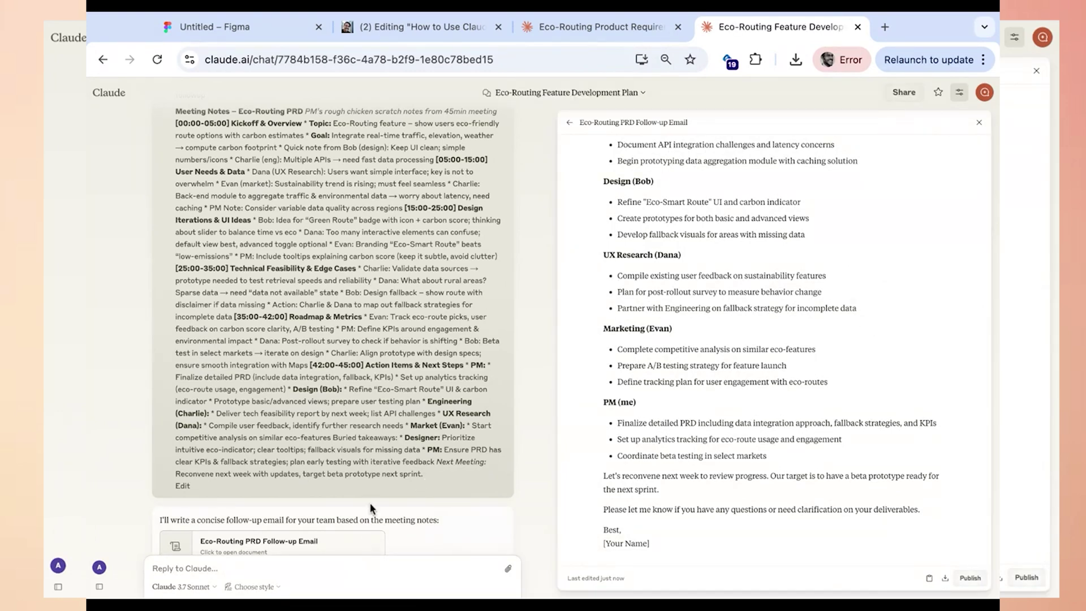
Ask Claude to shorten the email, then download the shorter version and copy its contents.
type("That email is quite long. ")
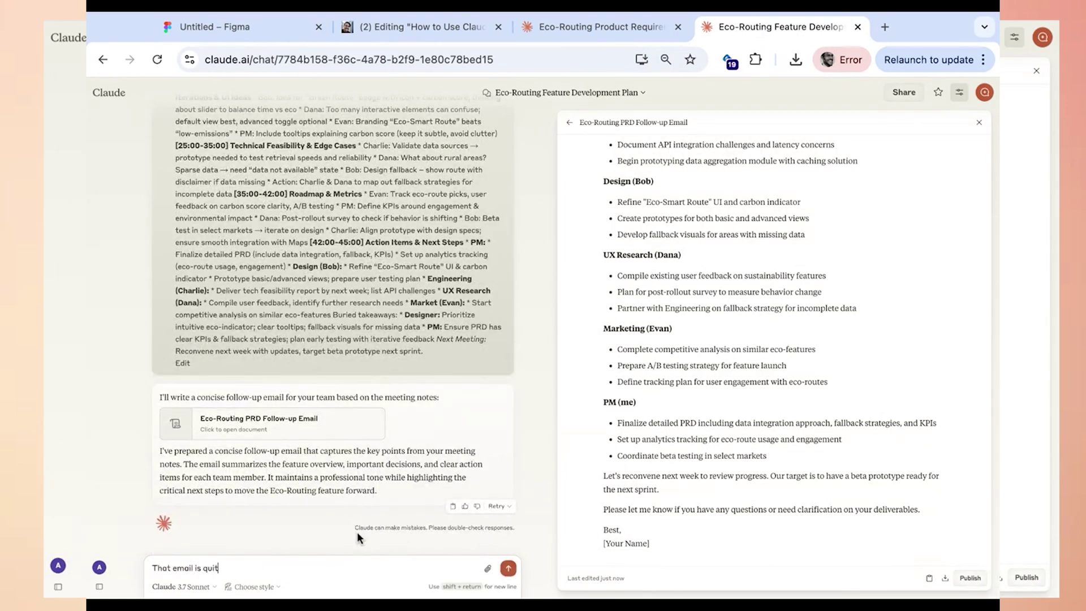
type("Ple")
type("ase make it much shorter")
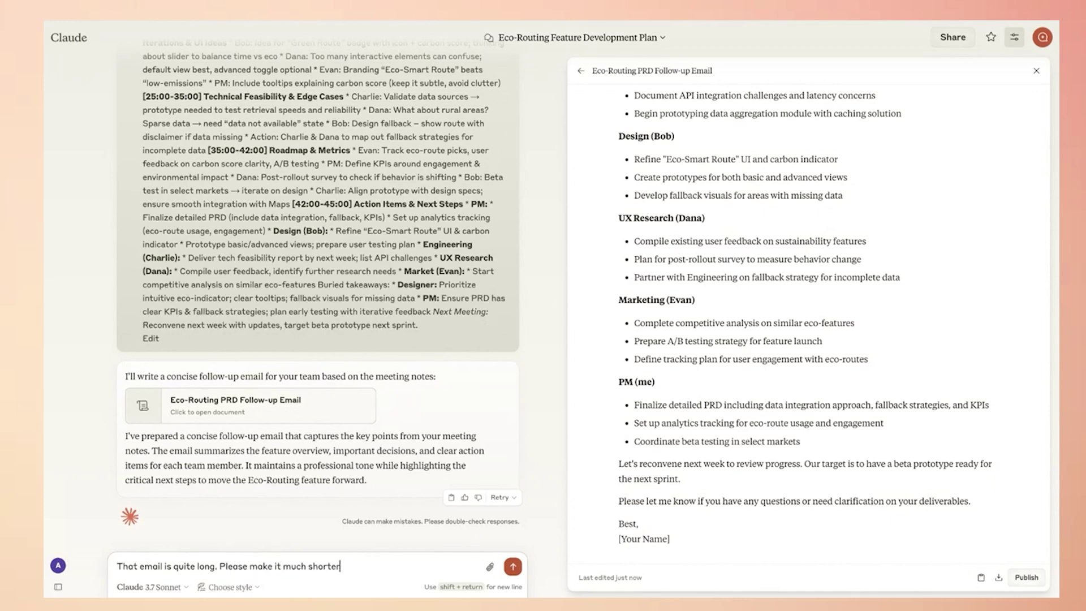
key("Return")
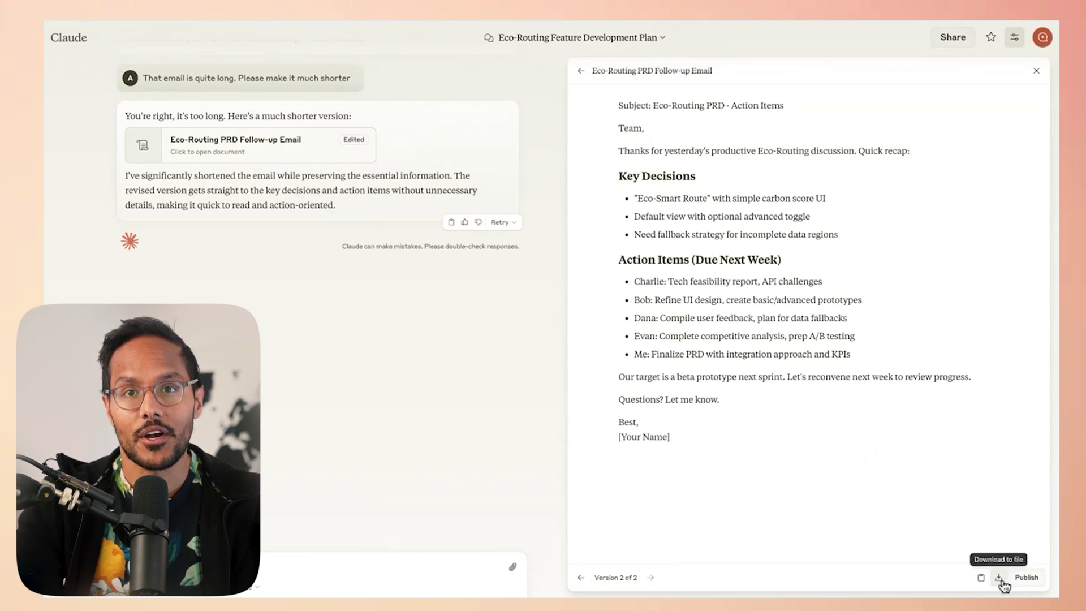
left_click(999, 577)
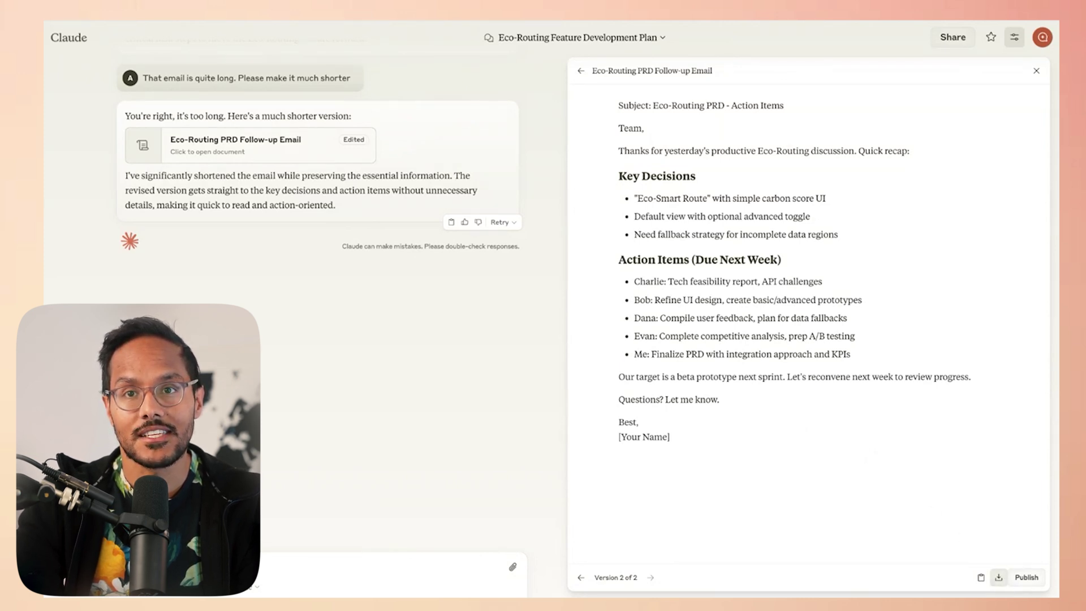
left_click(981, 579)
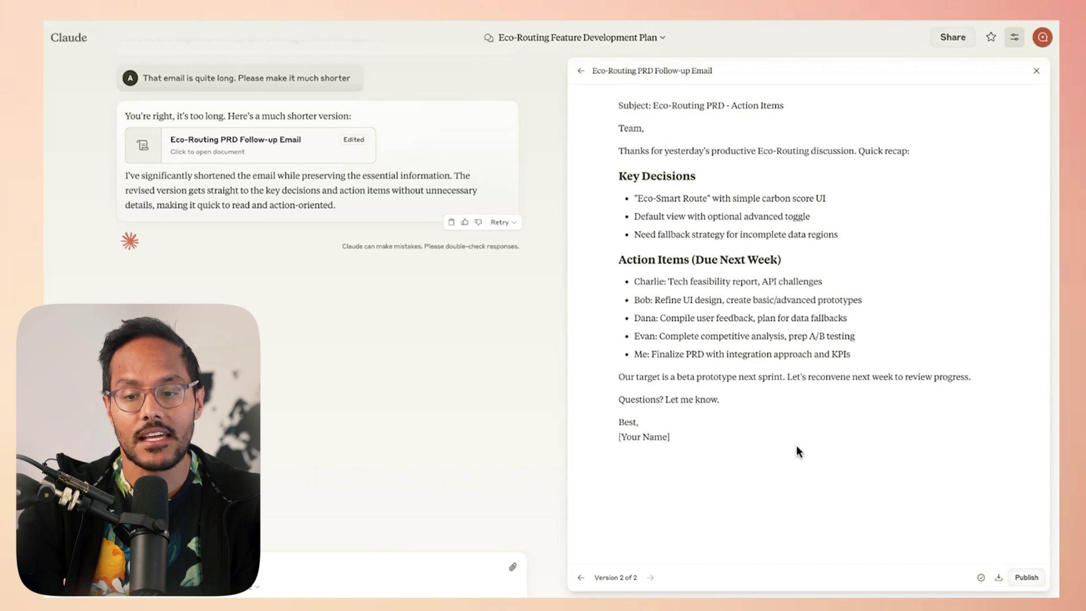
key("ctrl+a")
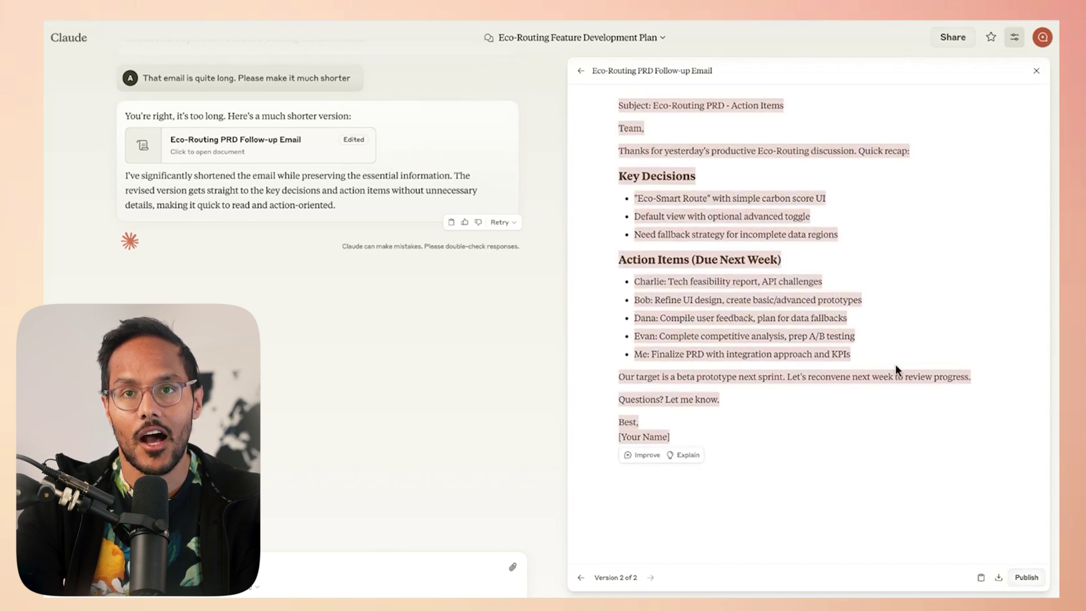
left_click(847, 441)
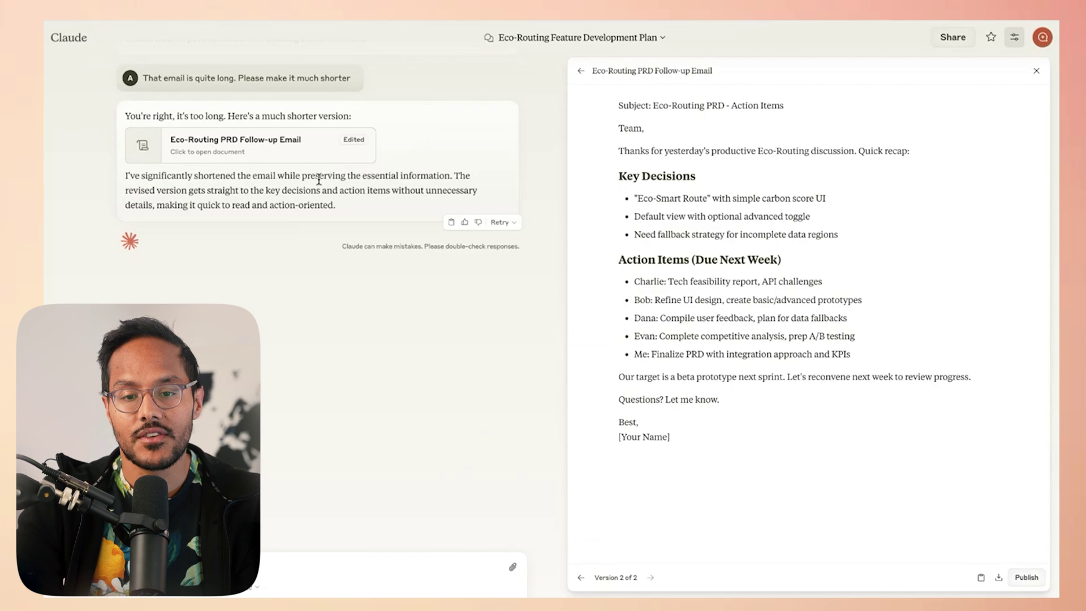
Compare the original long email (version 1) with the shorter version 2 from the chat's artifacts.
left_click(587, 73)
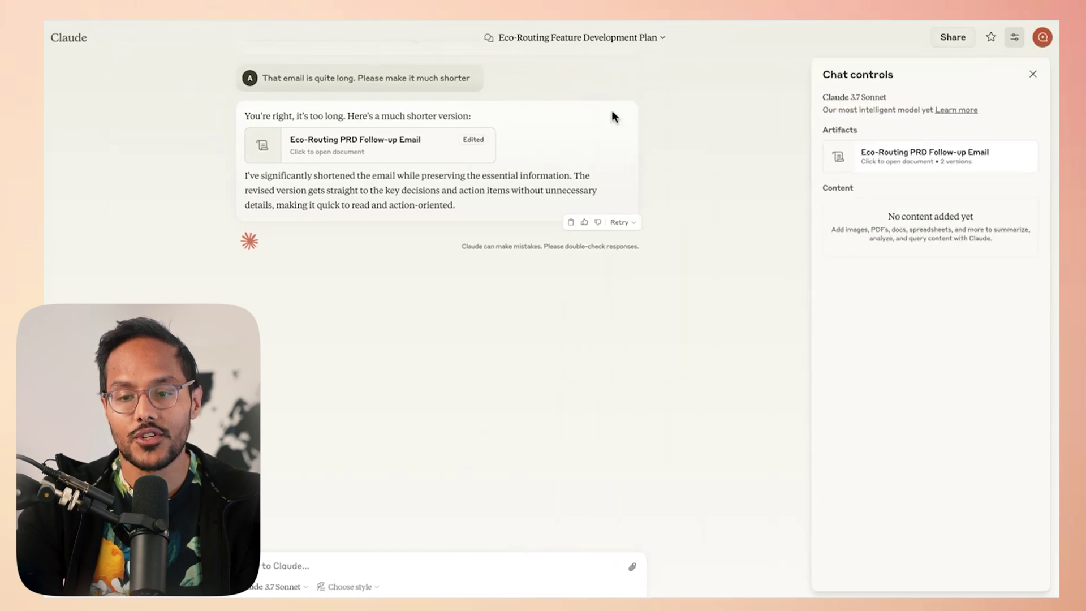
scroll(613, 117, "up", 10)
scroll(421, 68, "down", 7)
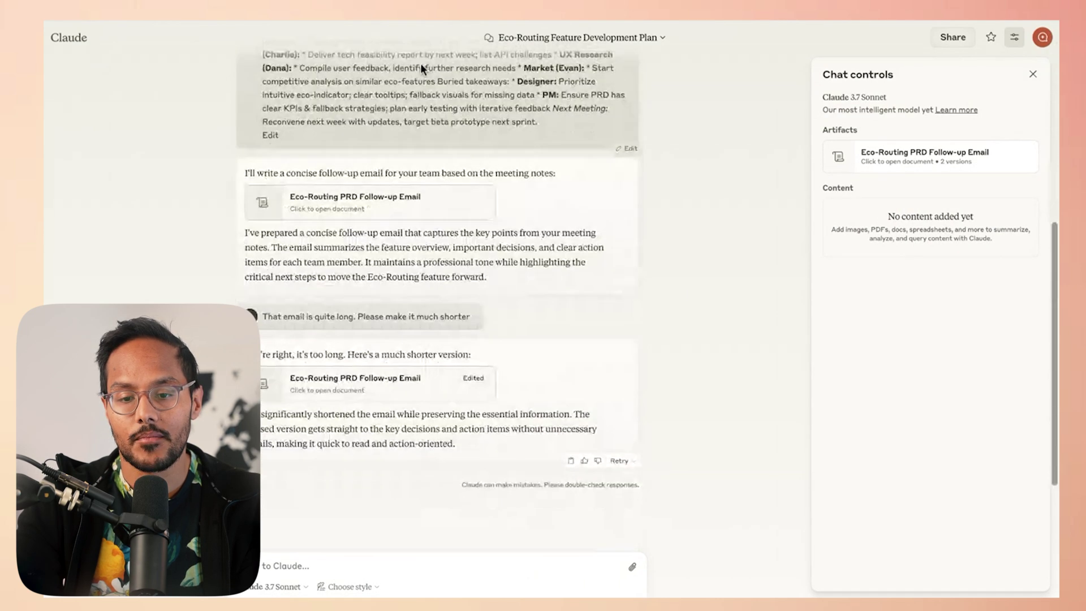
left_click(396, 211)
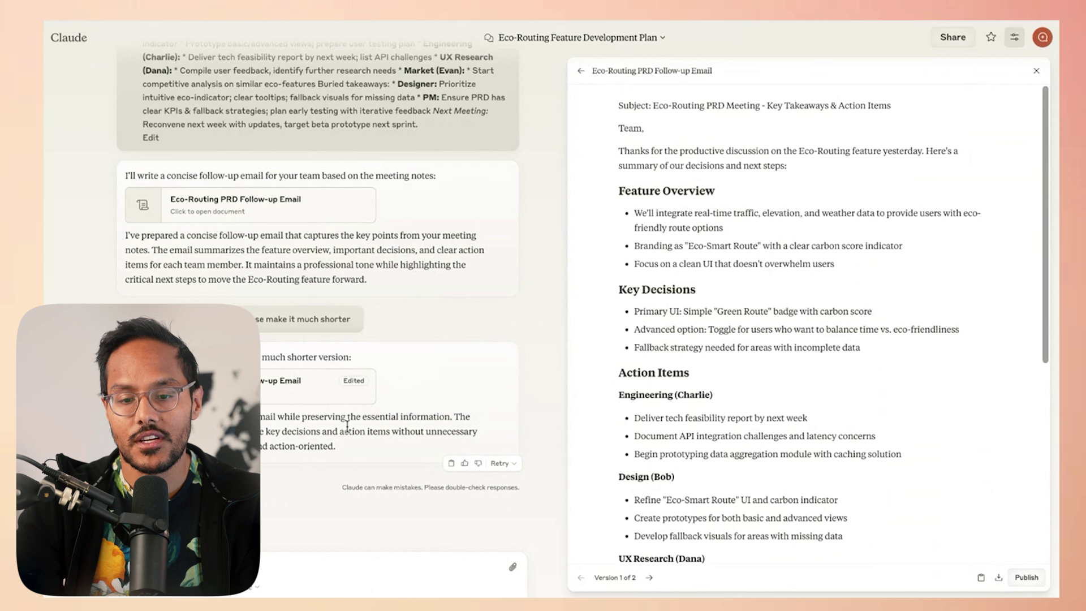
left_click(316, 393)
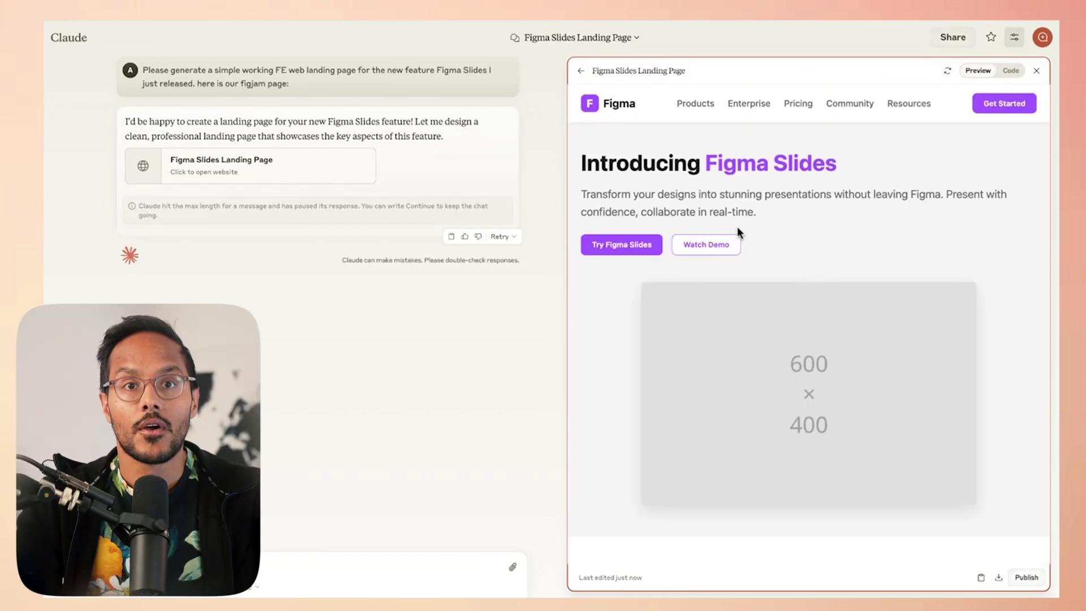
Scroll the Figma Slides landing page preview from the hero section down to the footer.
scroll(737, 226, "down", 2)
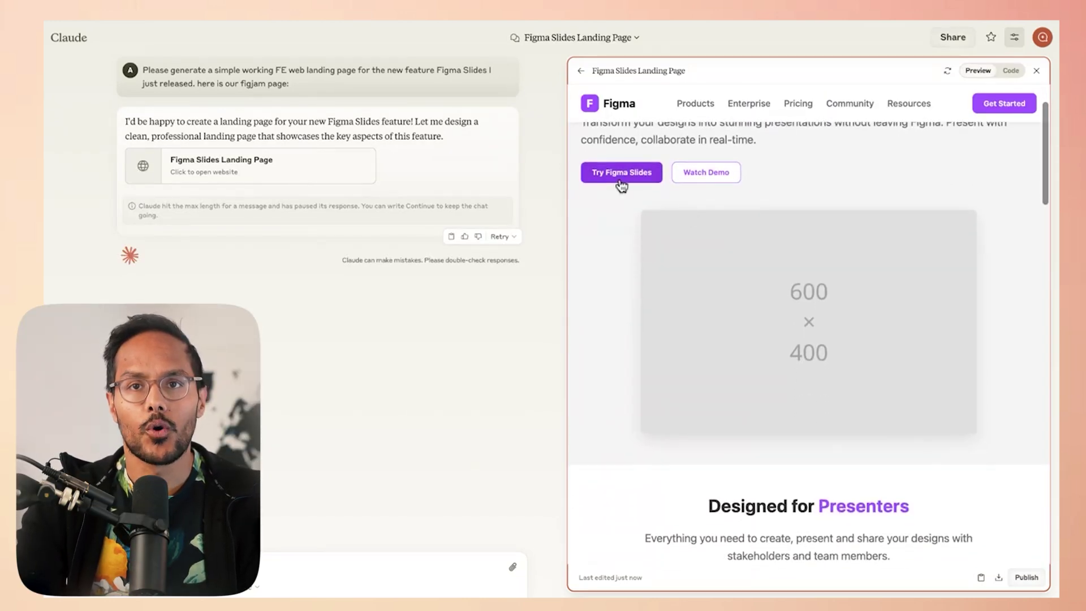
scroll(714, 222, "down", 8)
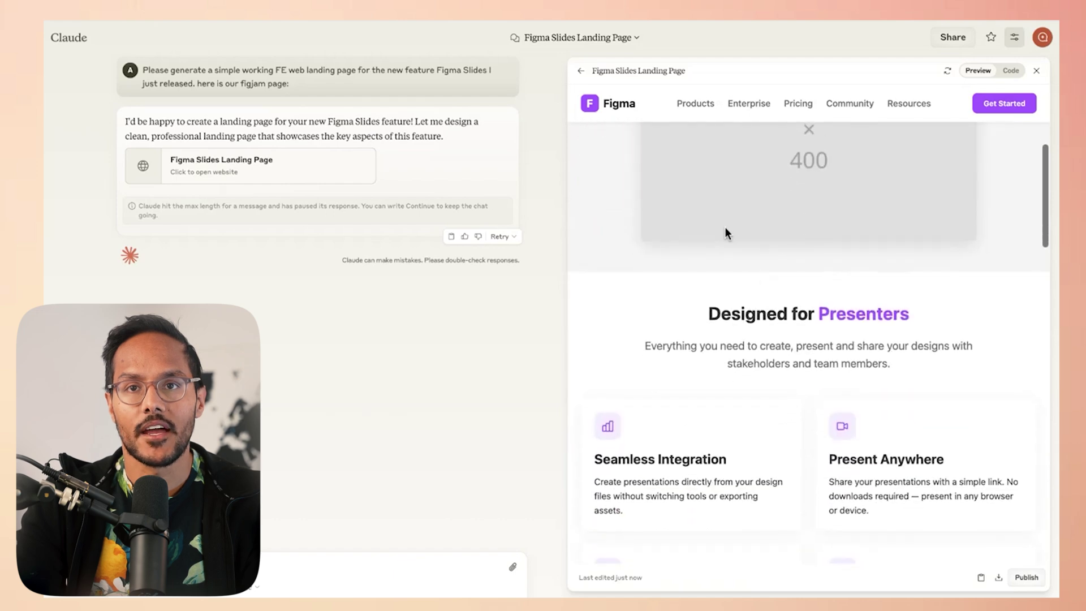
scroll(761, 289, "down", 12)
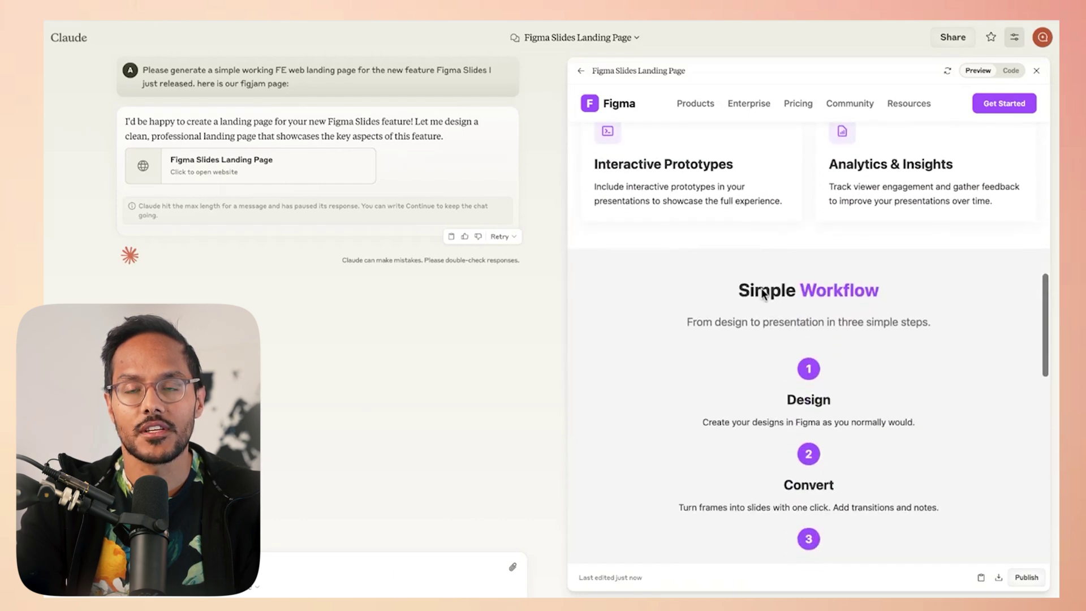
scroll(808, 339, "down", 8)
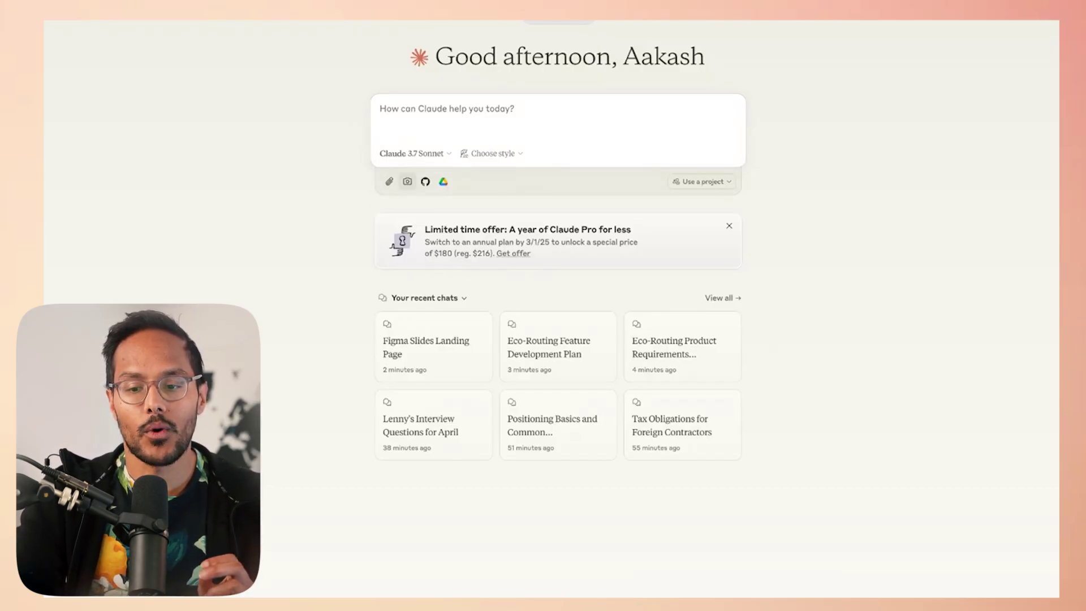
Attach a screenshot of the activation spreadsheet and request a chart showing the three rates over time.
left_click(407, 181)
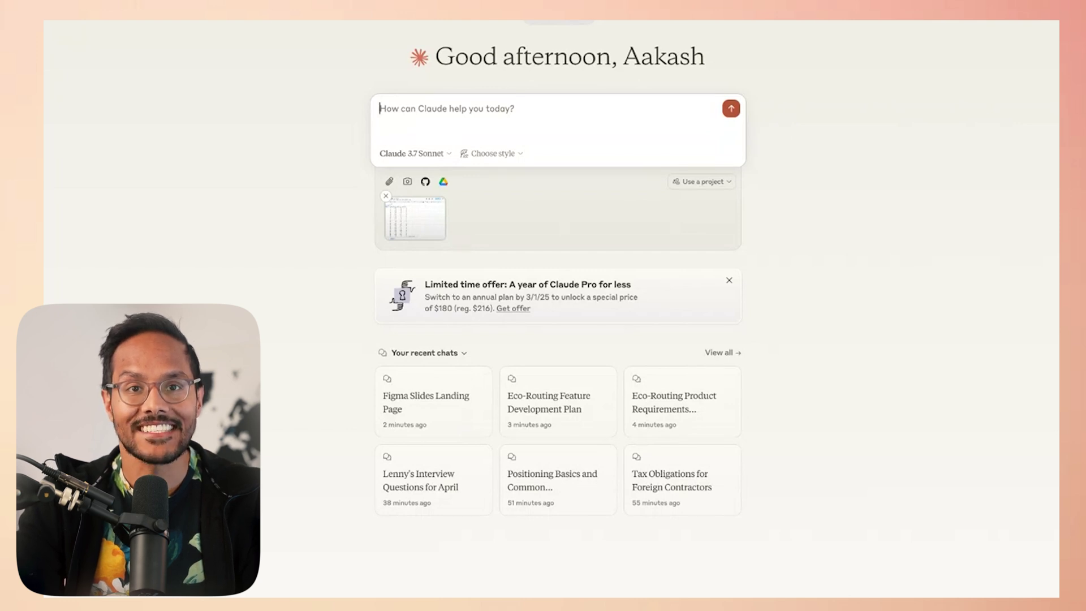
type("Please create a")
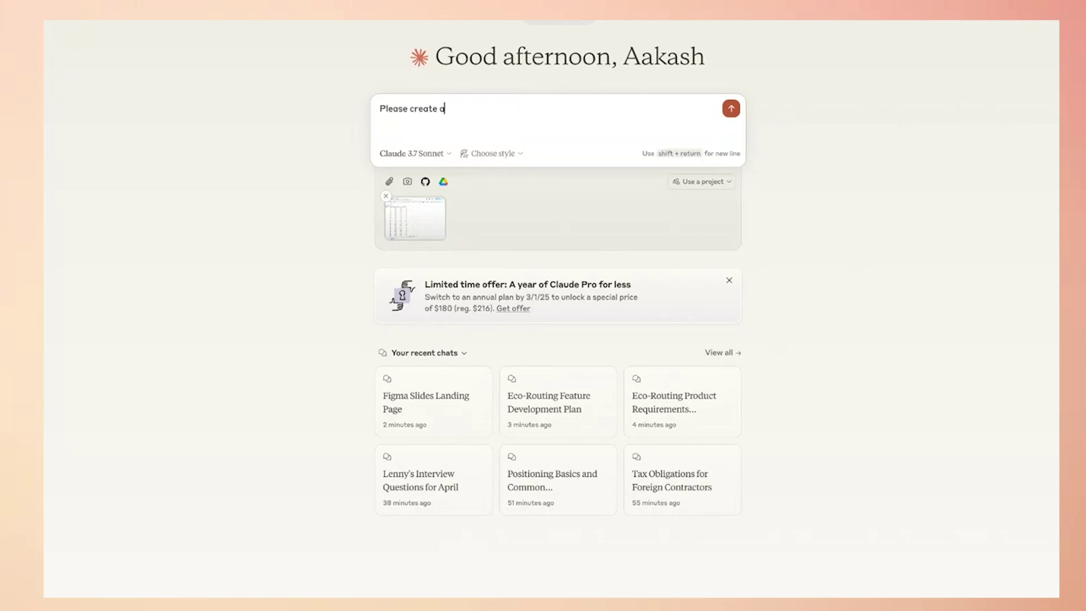
type(" chart showing these three rates over time")
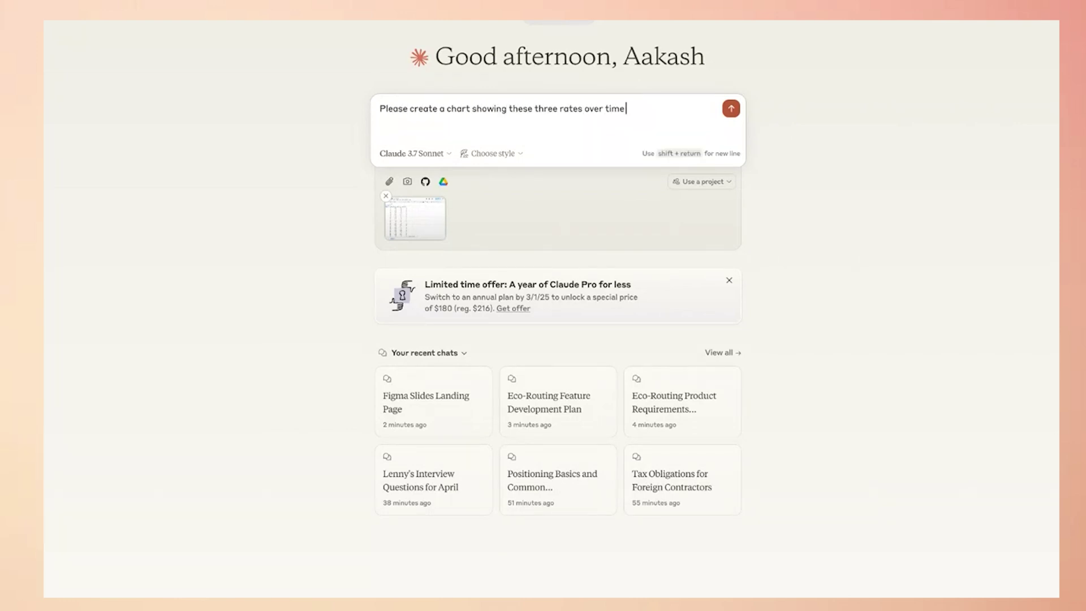
key("Return")
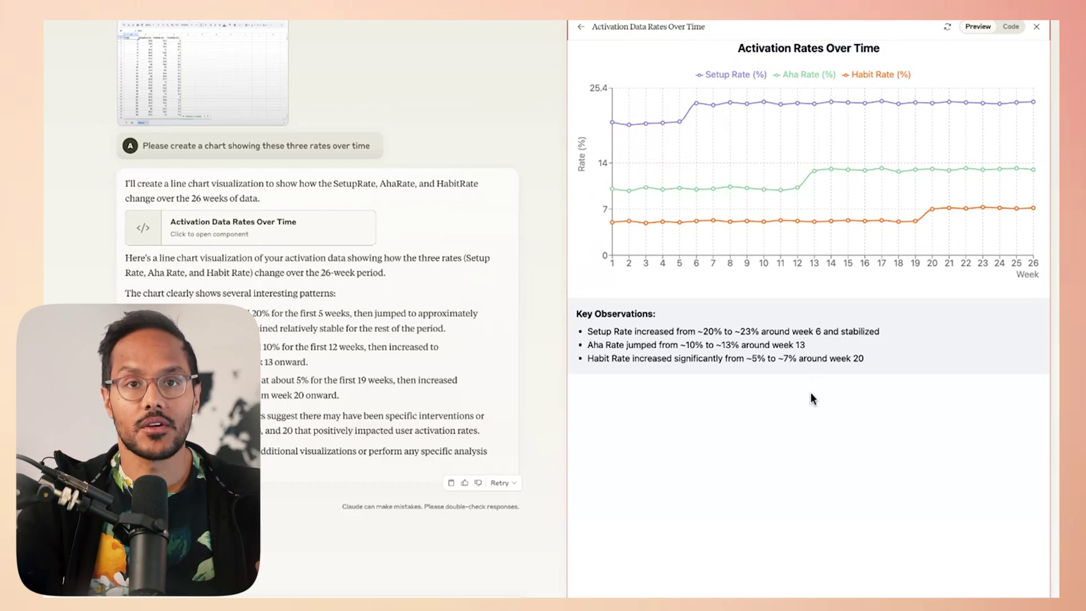
View the source code behind the activation rates chart, then return to the rendered chart preview.
mouse_move(823, 245)
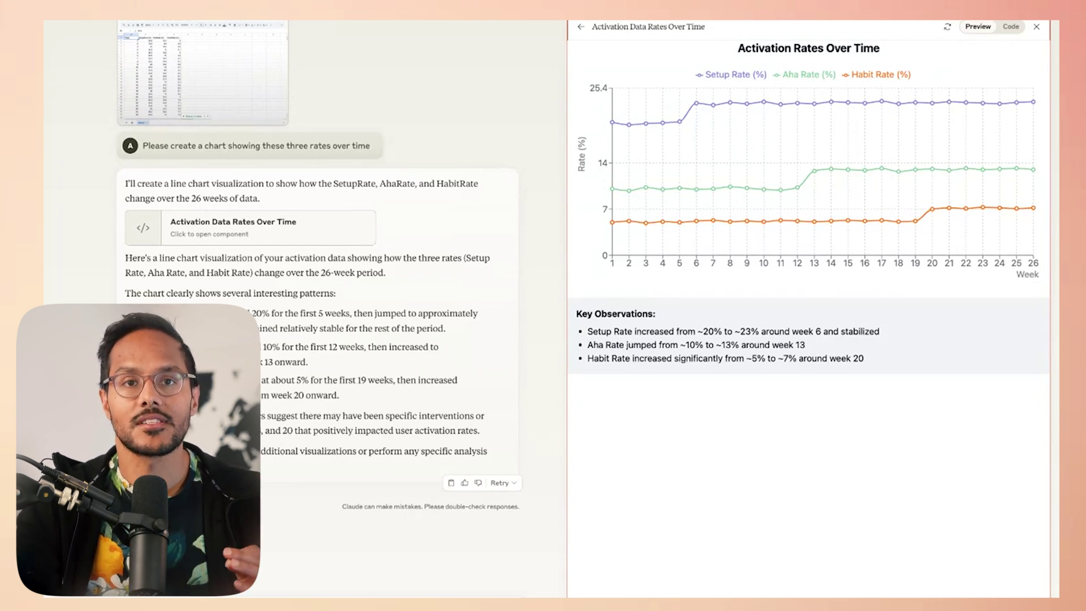
left_click(1010, 29)
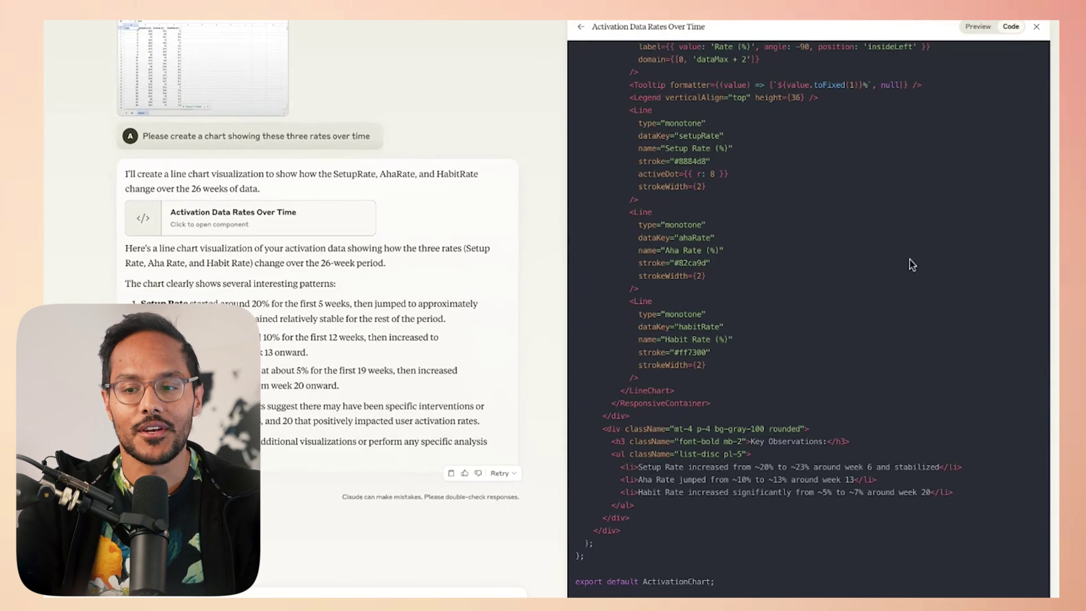
scroll(910, 261, "up", 10)
scroll(909, 259, "up", 3)
left_click(984, 27)
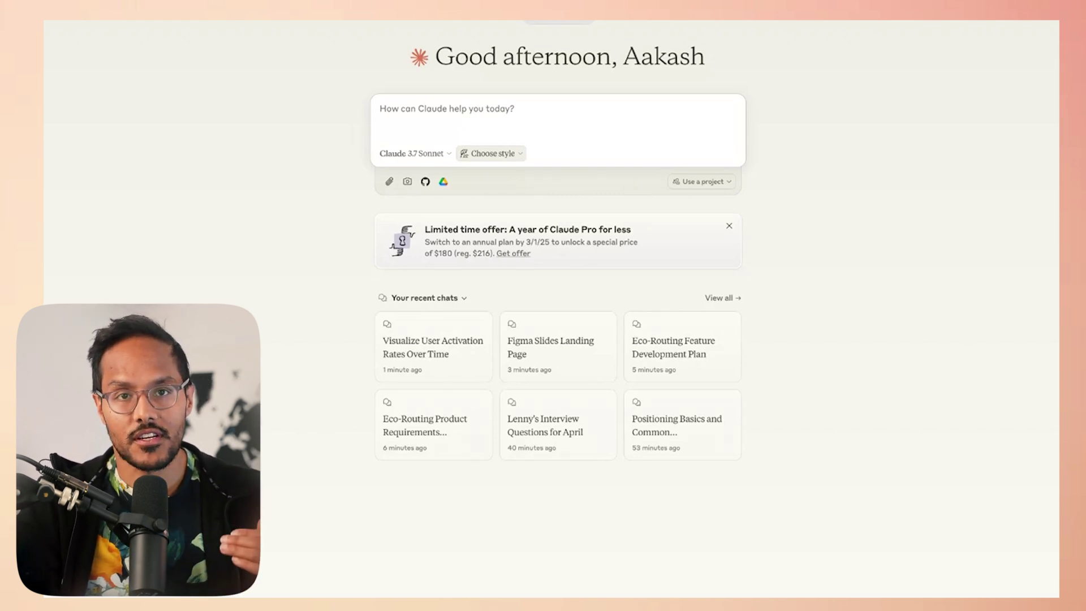
Start a custom writing style, choose to paste a writing example as text, then abandon it.
left_click(490, 153)
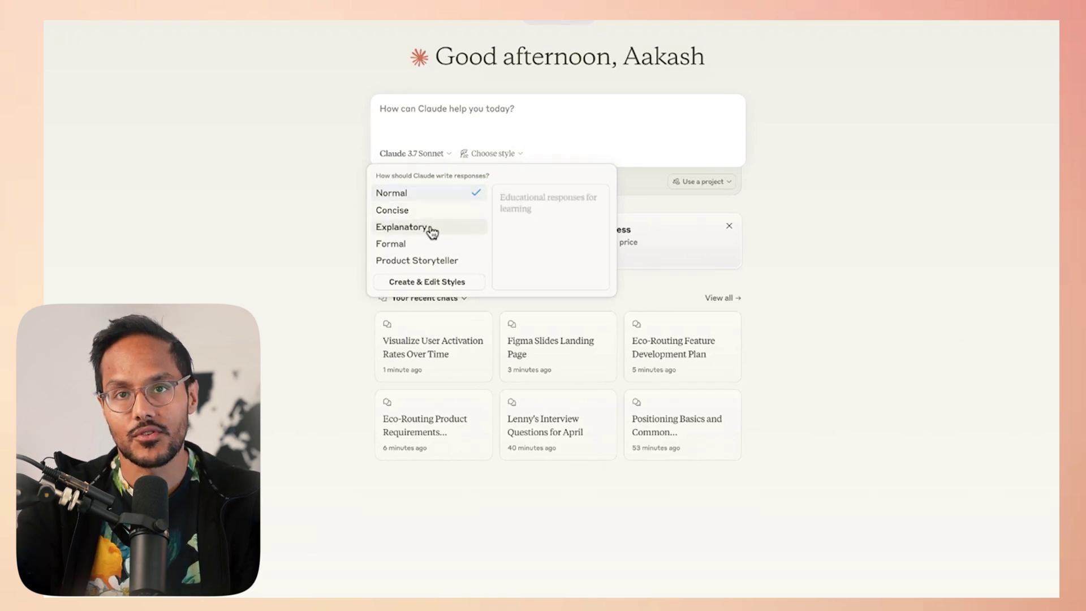
left_click(431, 282)
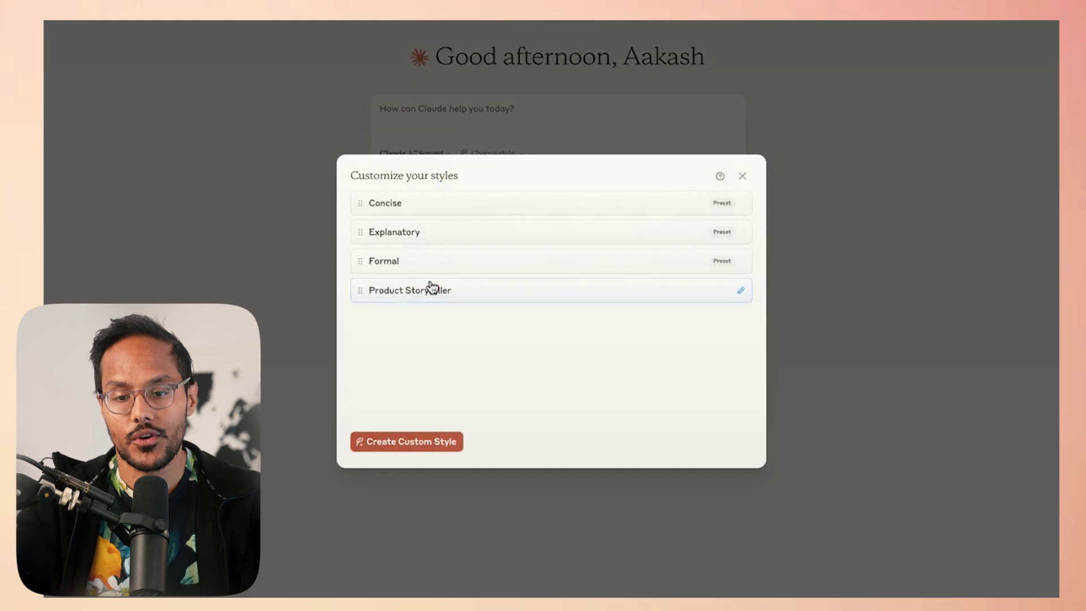
left_click(396, 446)
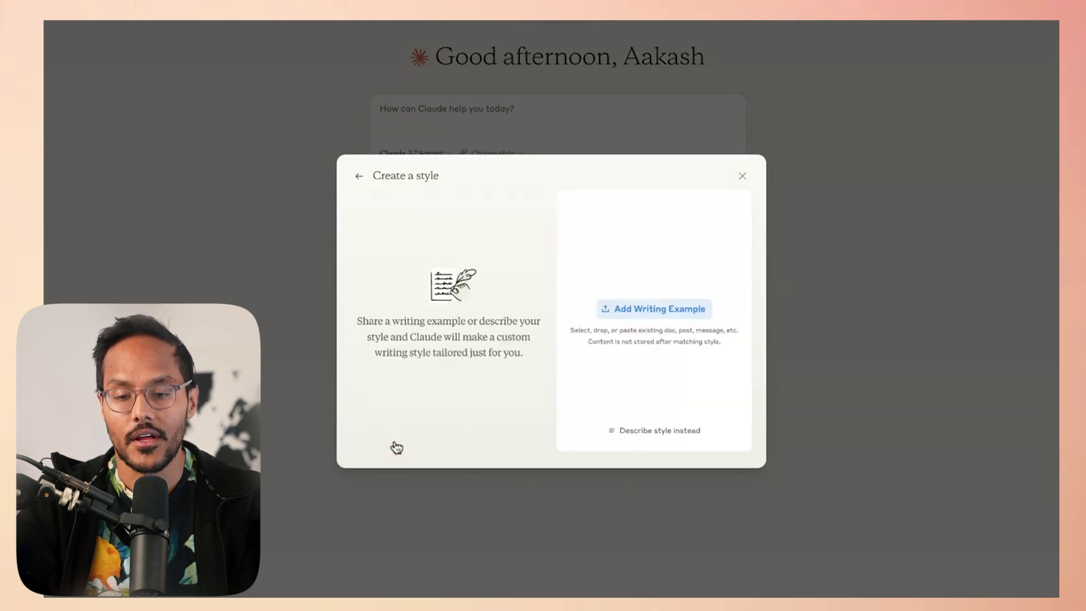
left_click(644, 315)
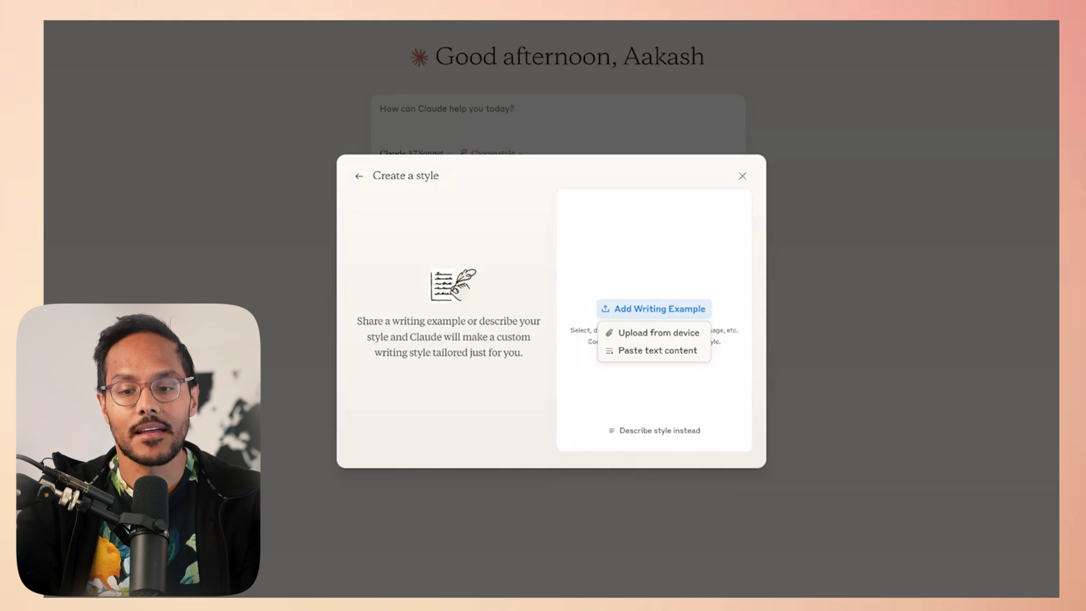
left_click(639, 350)
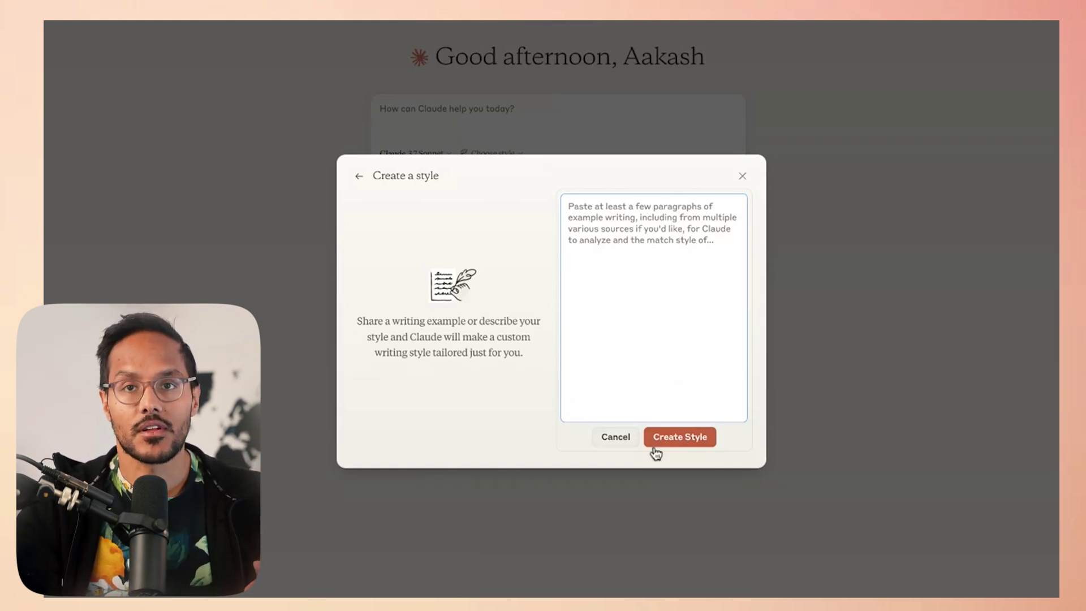
left_click(625, 438)
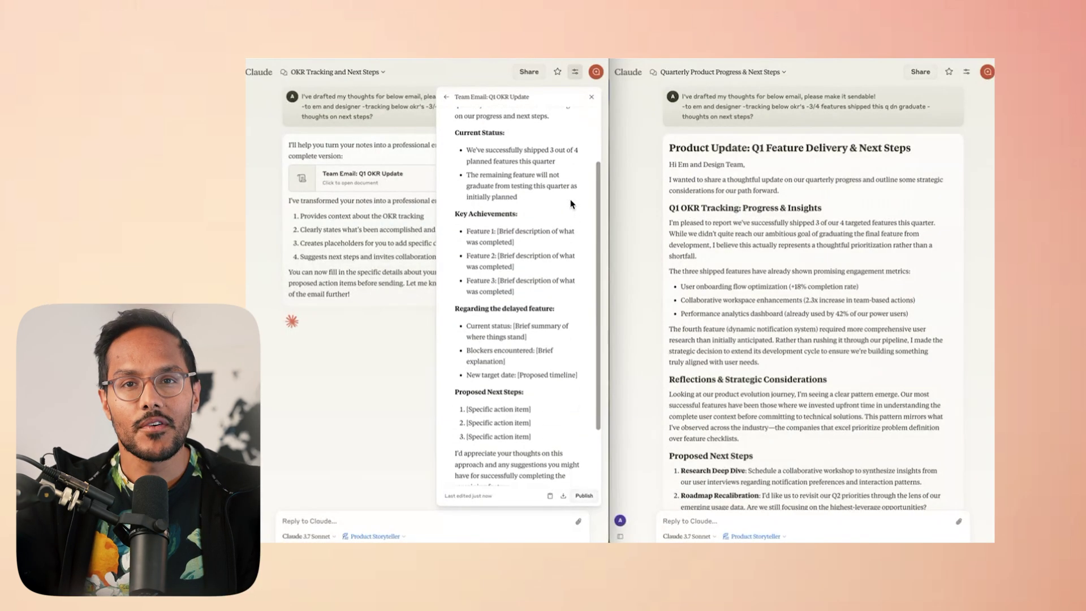
Scroll the fuller right-hand Q1 OKR update email down to its end.
scroll(722, 298, "down", 1)
scroll(721, 299, "down", 3)
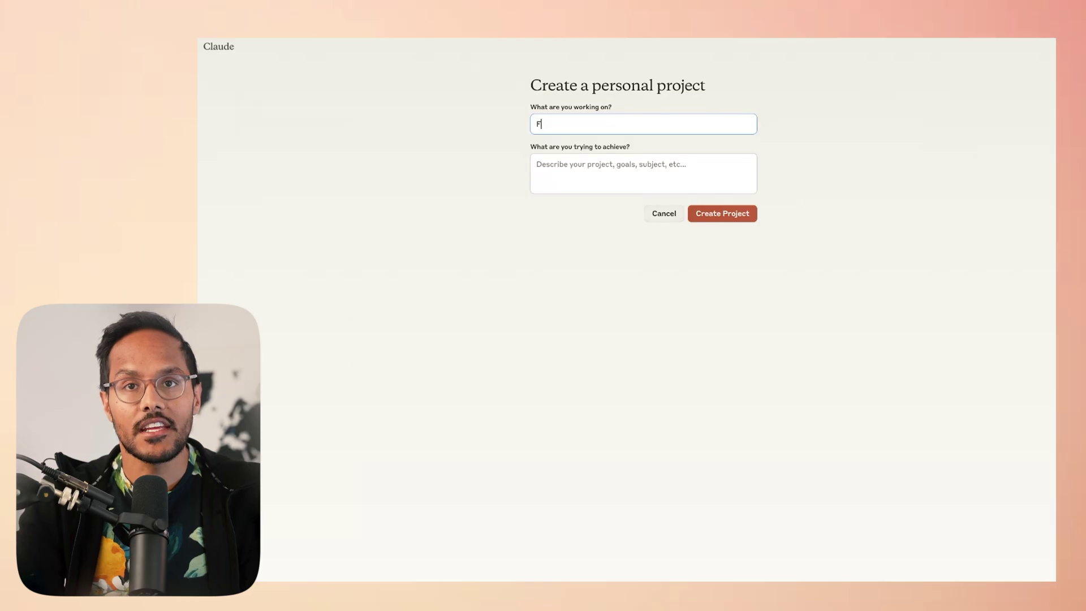
Create project 'Fortnite Season X (2)' described as 'We're working on a creating new season of the game'.
type("ortnite Seasons")
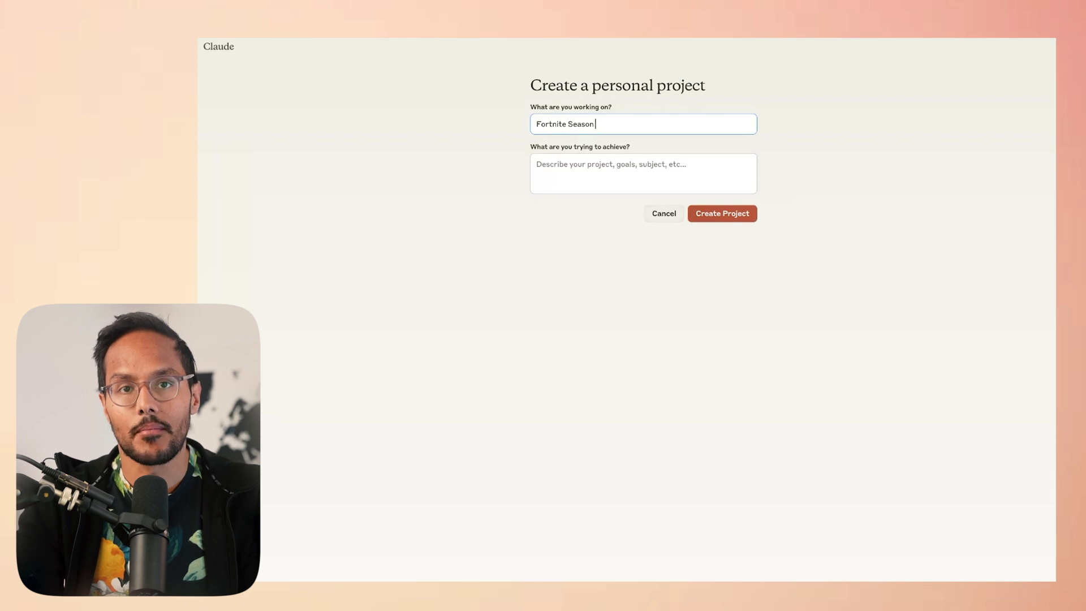
key("BackSpace")
type("X (2)")
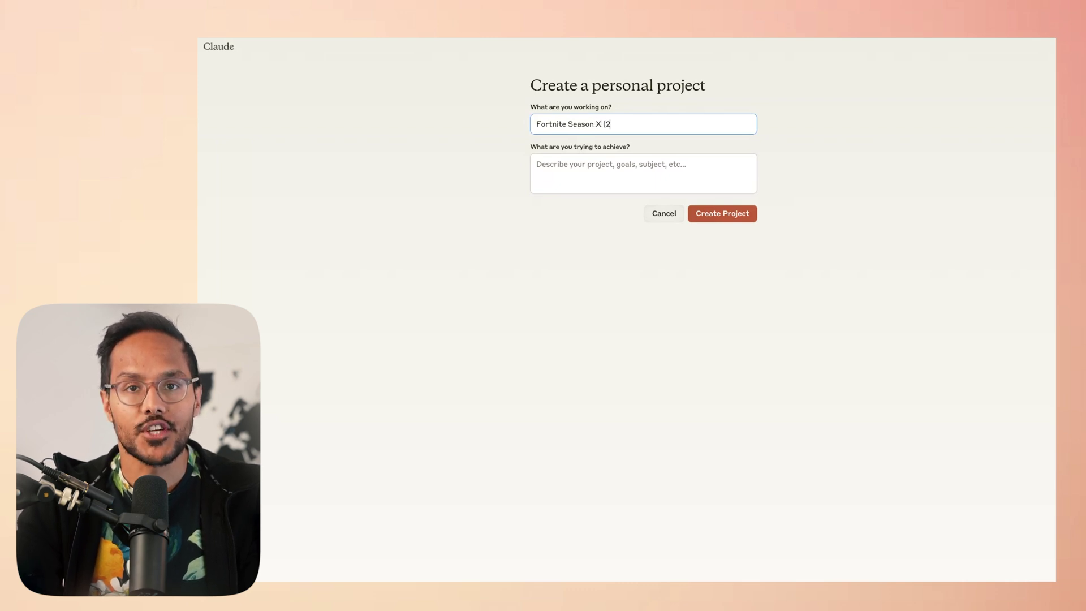
left_click(537, 164)
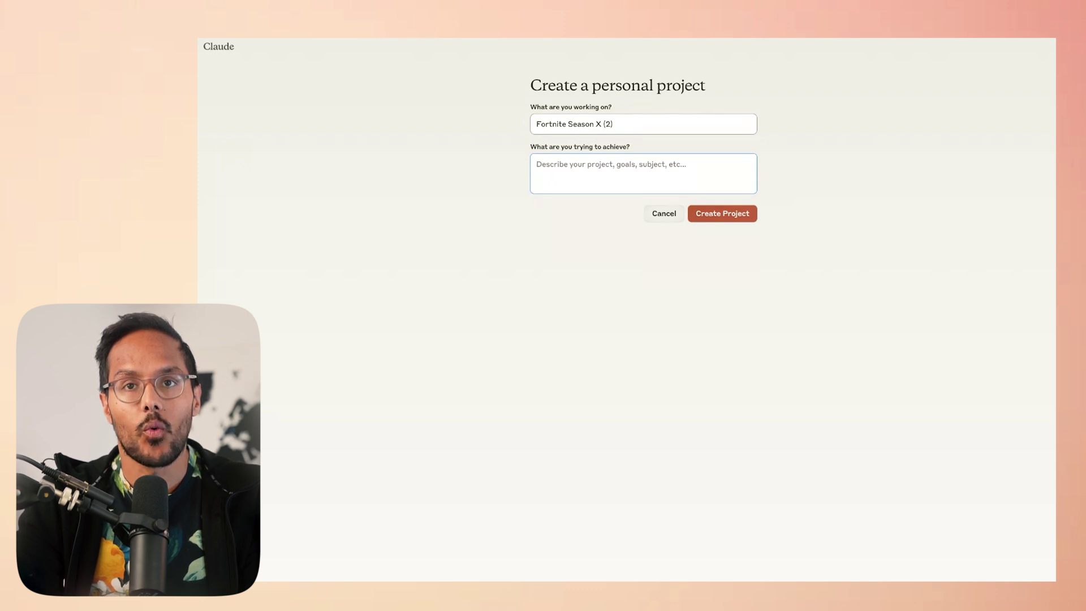
type("We're working ")
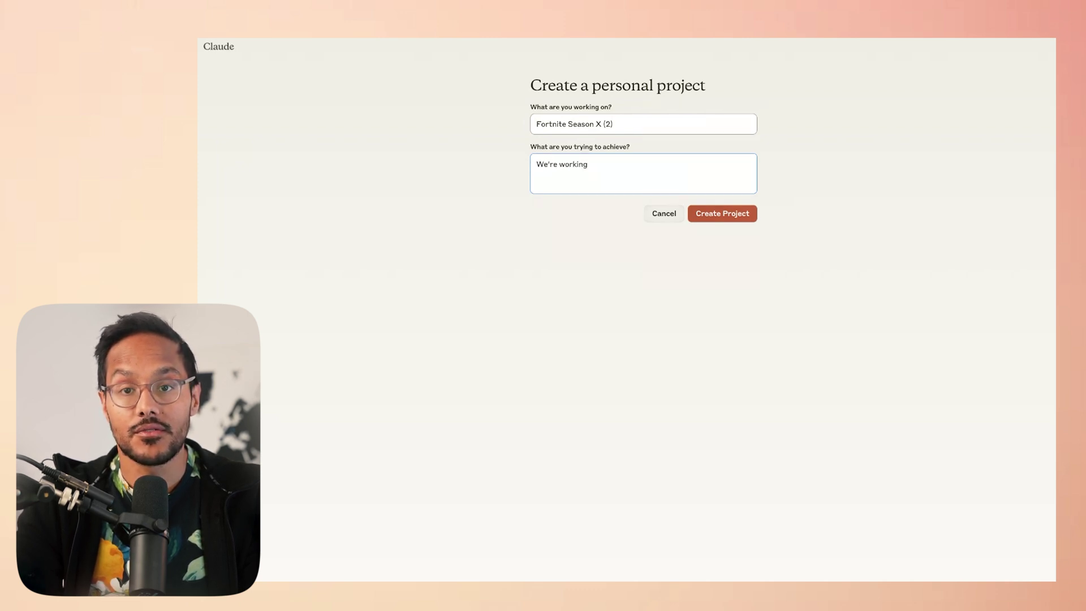
type("on a")
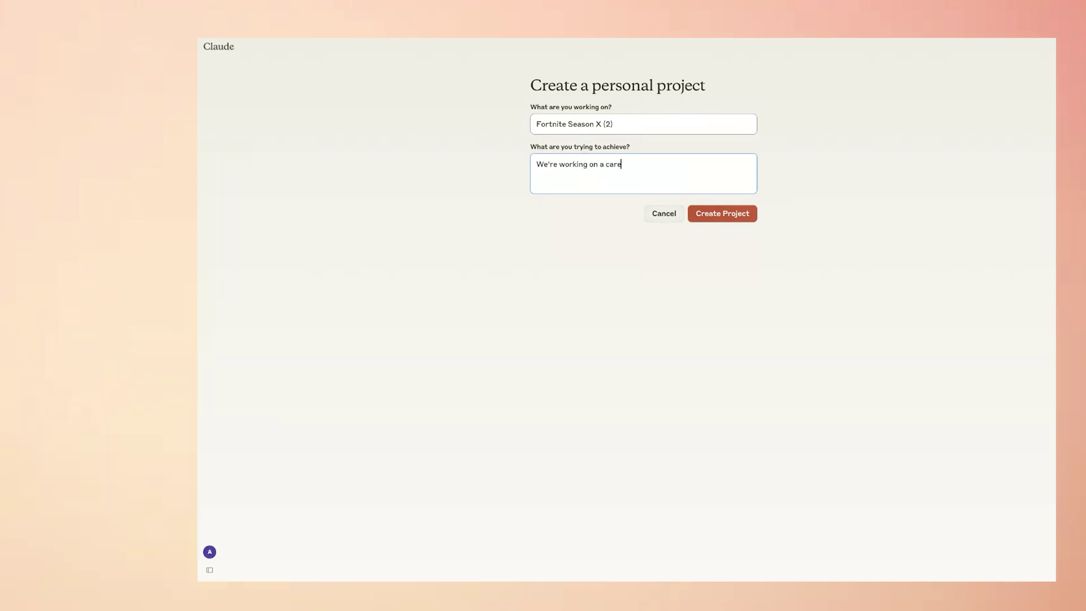
type(" creating new season of the game")
left_click(726, 213)
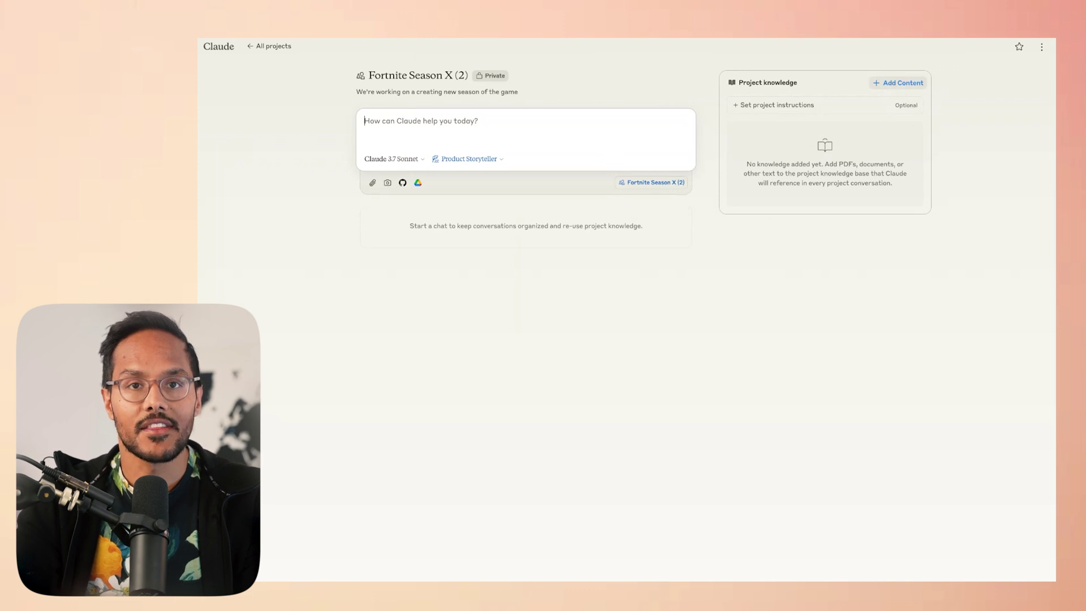
left_click(898, 82)
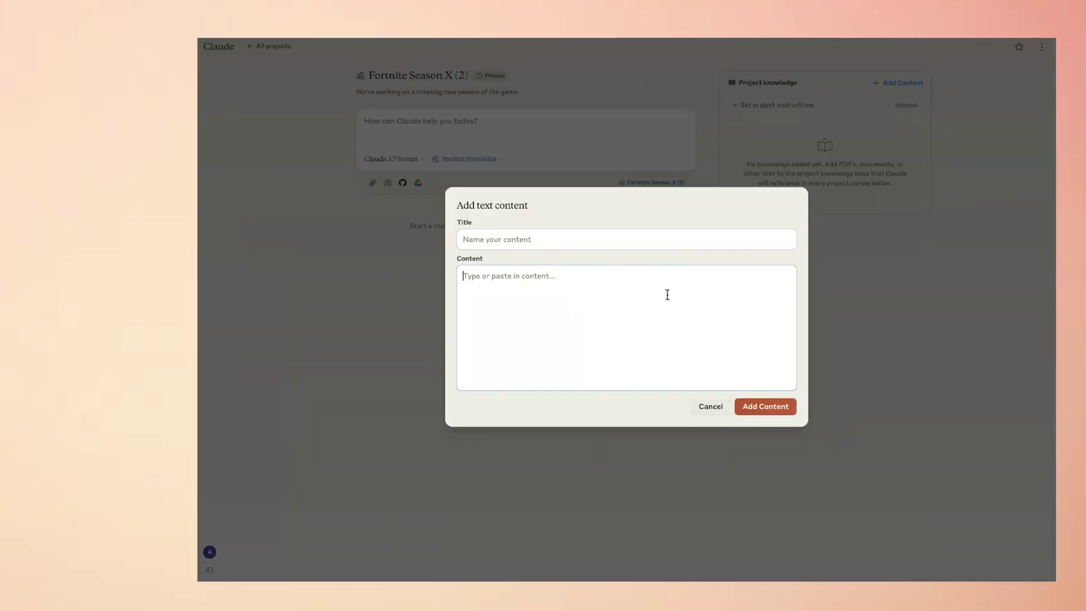
Add the pasted PRD text to the project knowledge as a document titled 'PRD'.
key("ctrl+v")
left_click(596, 165)
type("PRD")
left_click(786, 482)
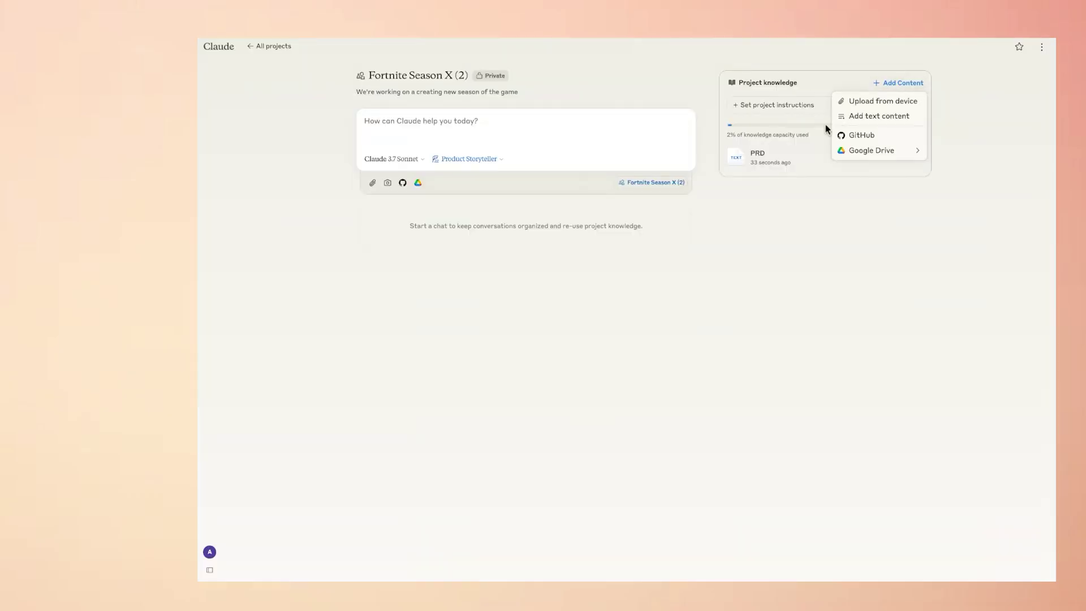
Start a second project knowledge text document titled 'Meeting Notes' and move to its content.
left_click(899, 83)
left_click(873, 114)
type("Me")
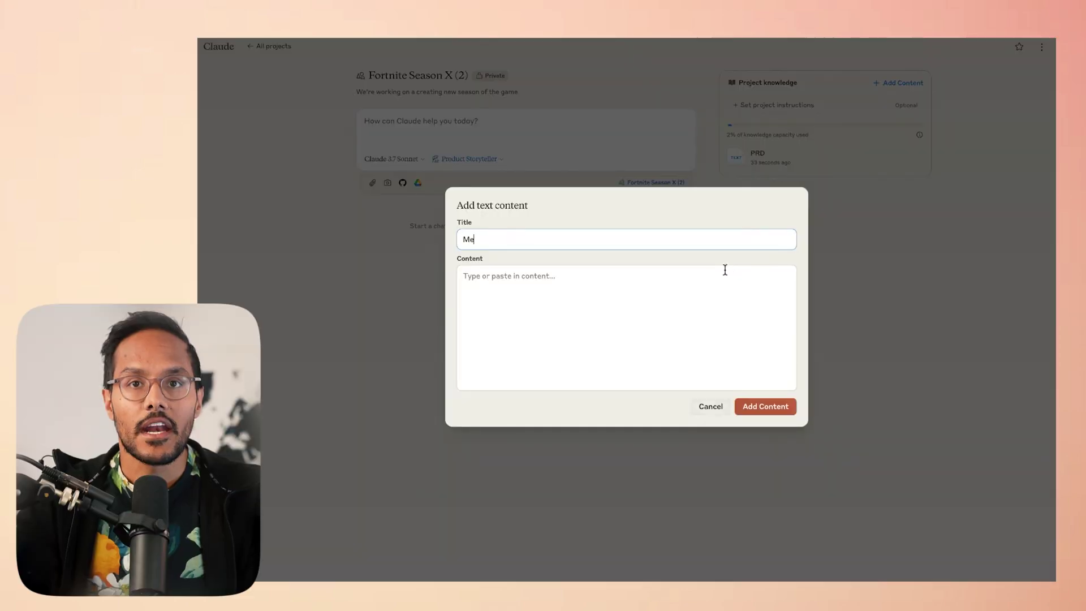
type("eting Notes")
left_click(463, 275)
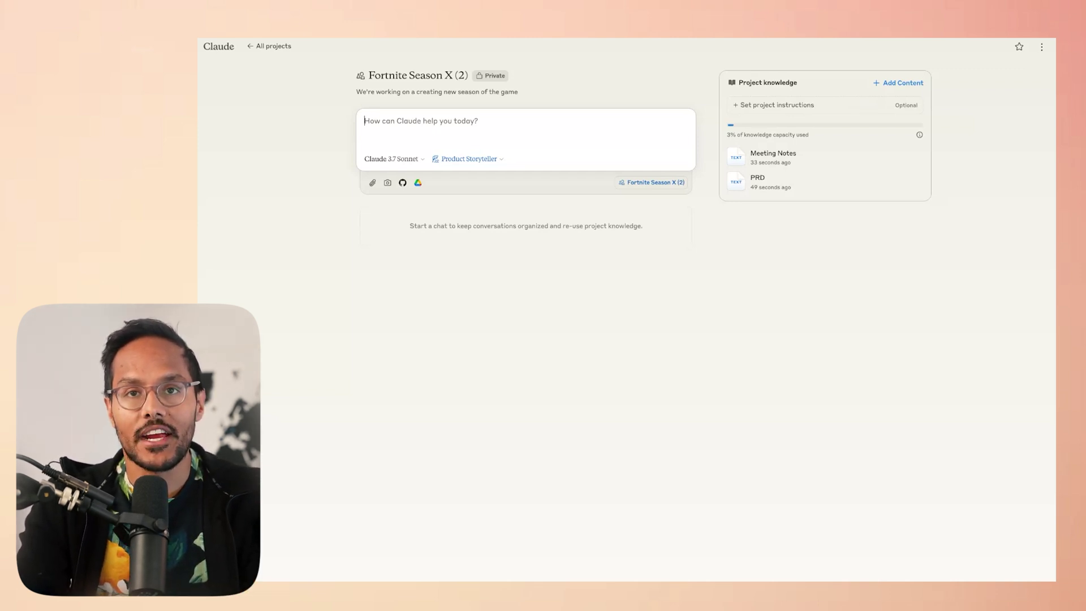
Write a GTM brief prompt and copy last season's brief from the Fortnite Season X Publishing Brief chat.
type("Write a")
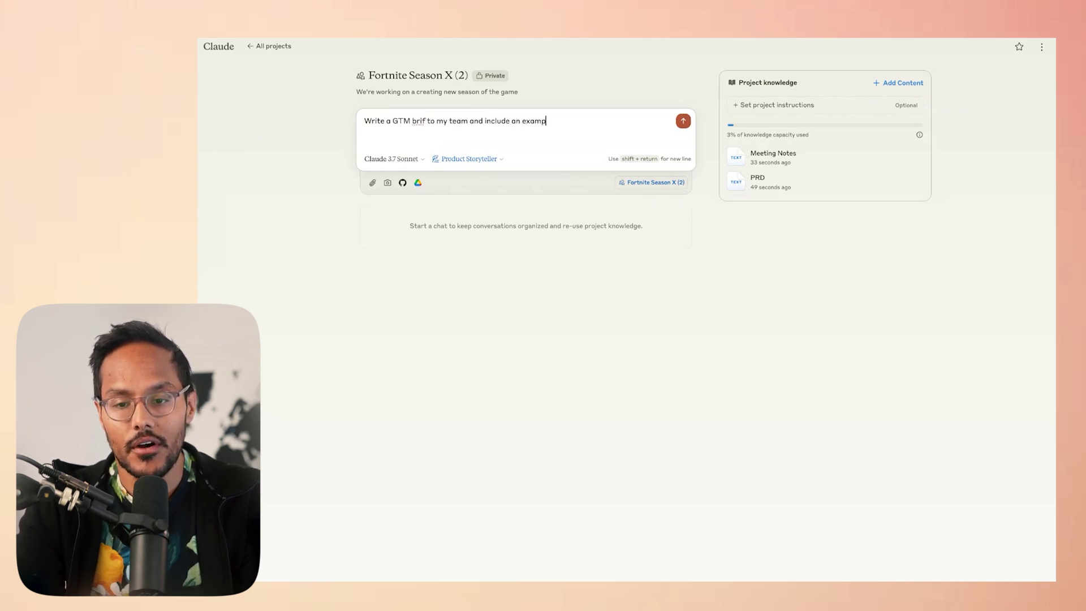
type("GTM brif to my team and include an example brief that I ")
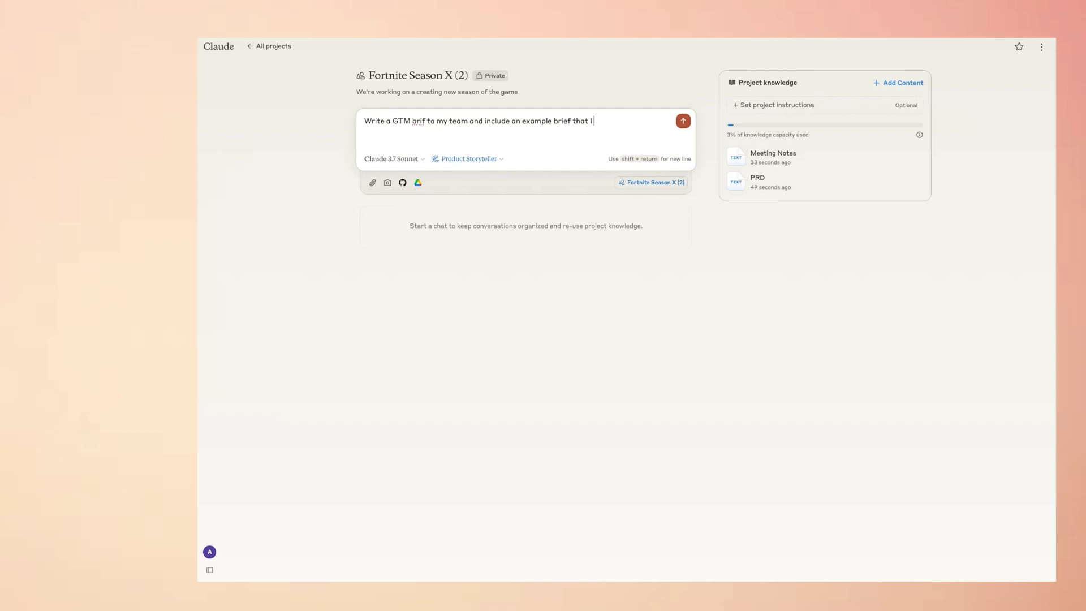
type("had done before")
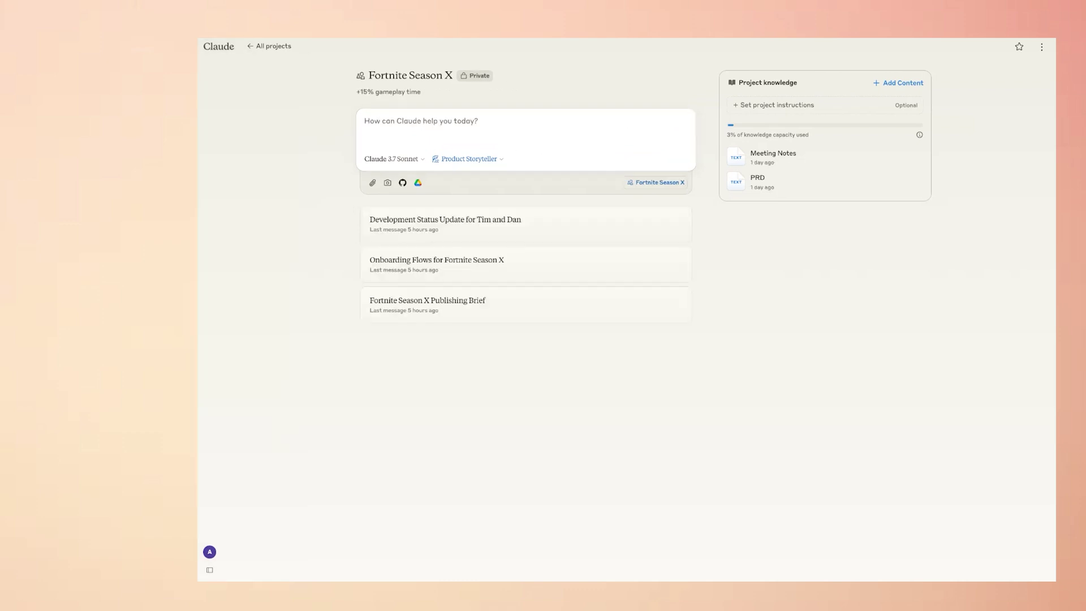
left_click(458, 313)
left_click(506, 92)
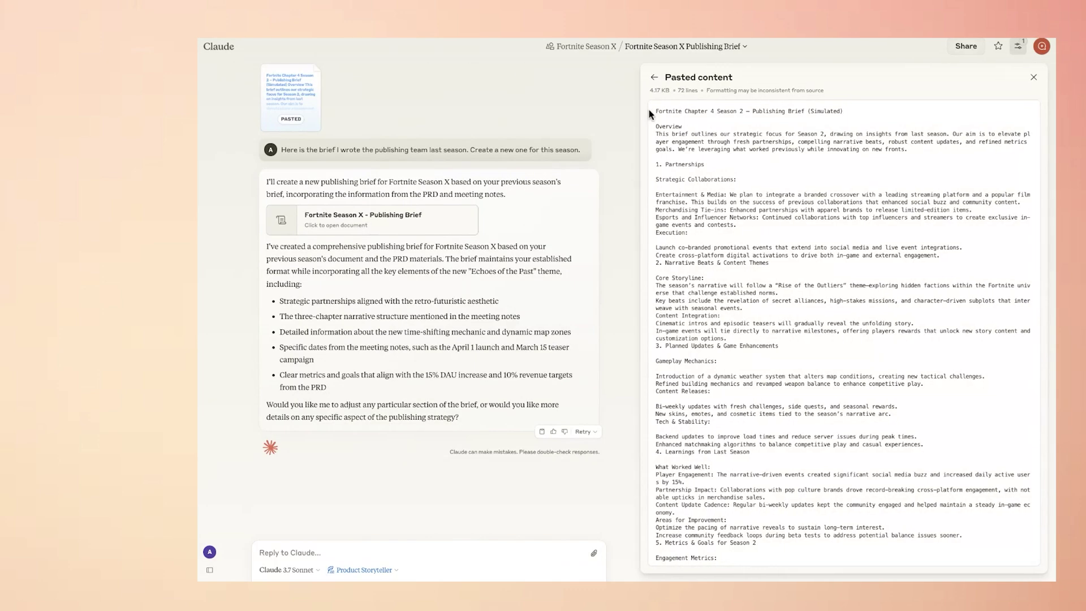
key("ctrl+a")
scroll(699, 107, "down", 5)
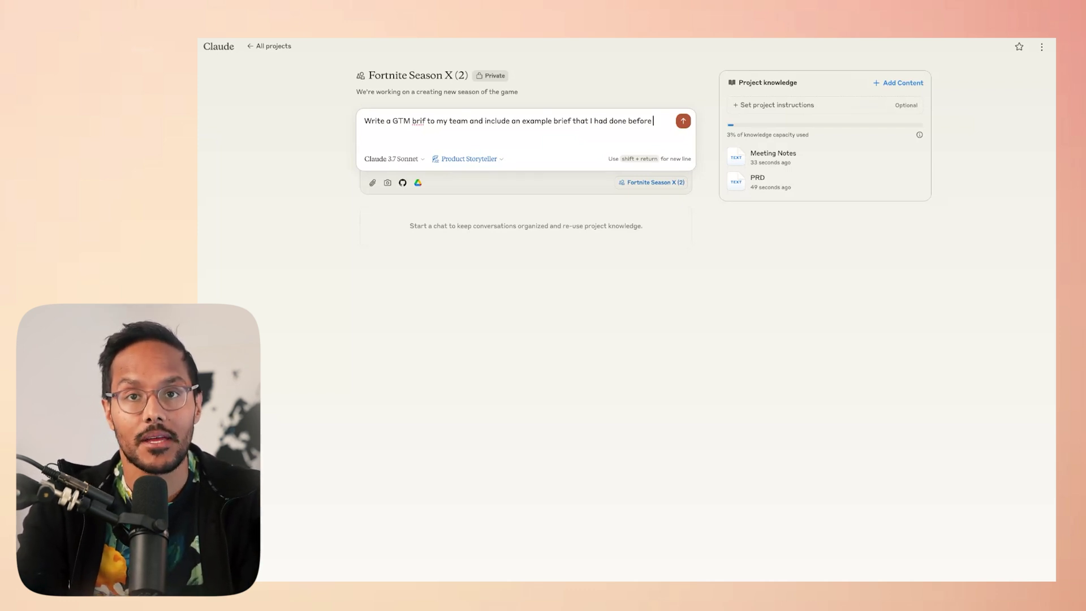
Paste the old brief, send the GTM brief request, and open the Onboarding Flows for Fortnite Season X chat.
key("ctrl+v")
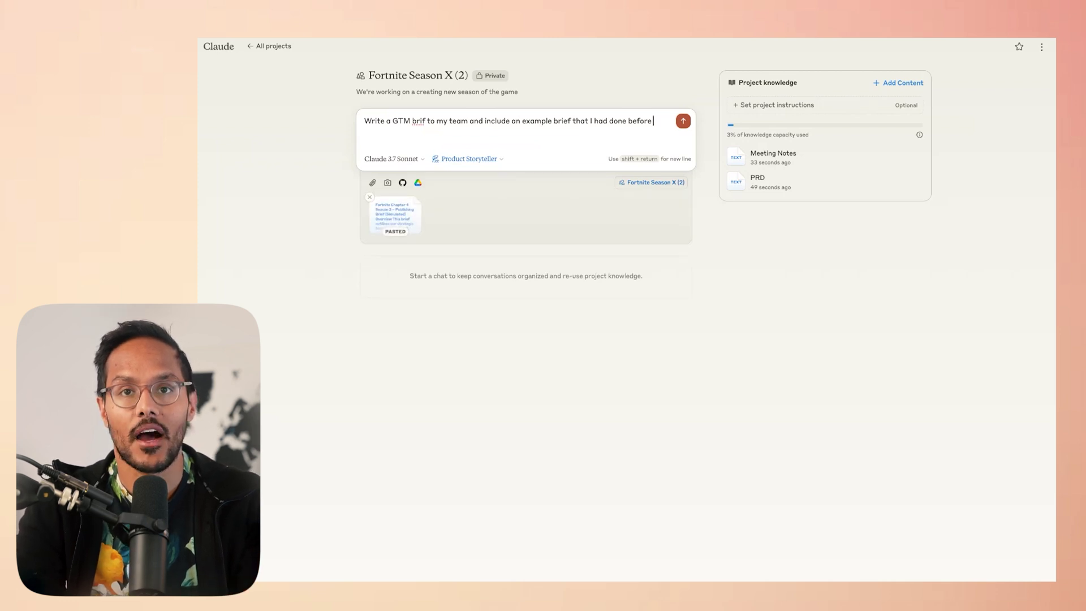
key("Return")
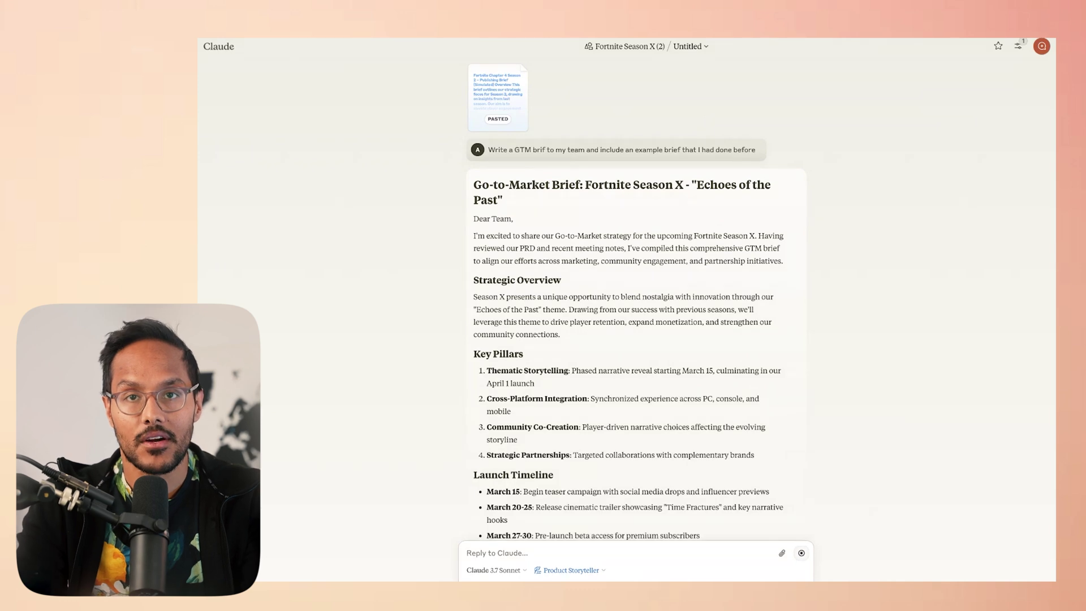
left_click(625, 46)
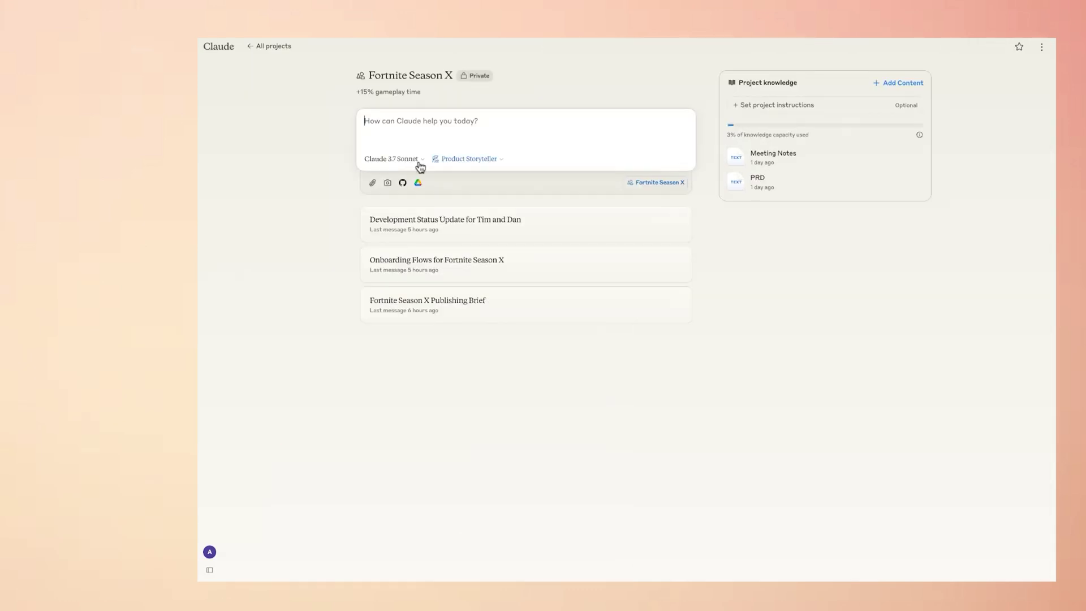
left_click(475, 270)
Select all of the pasted design principles text.
left_click(498, 88)
key("ctrl+a")
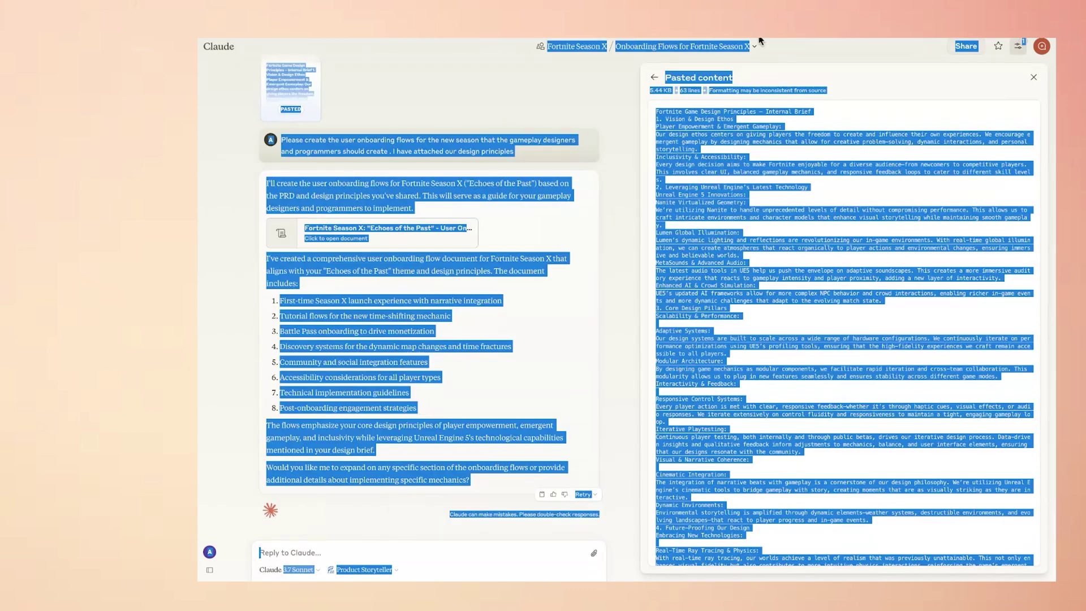
left_click(733, 146)
key("ctrl+a")
scroll(734, 111, "down", 10)
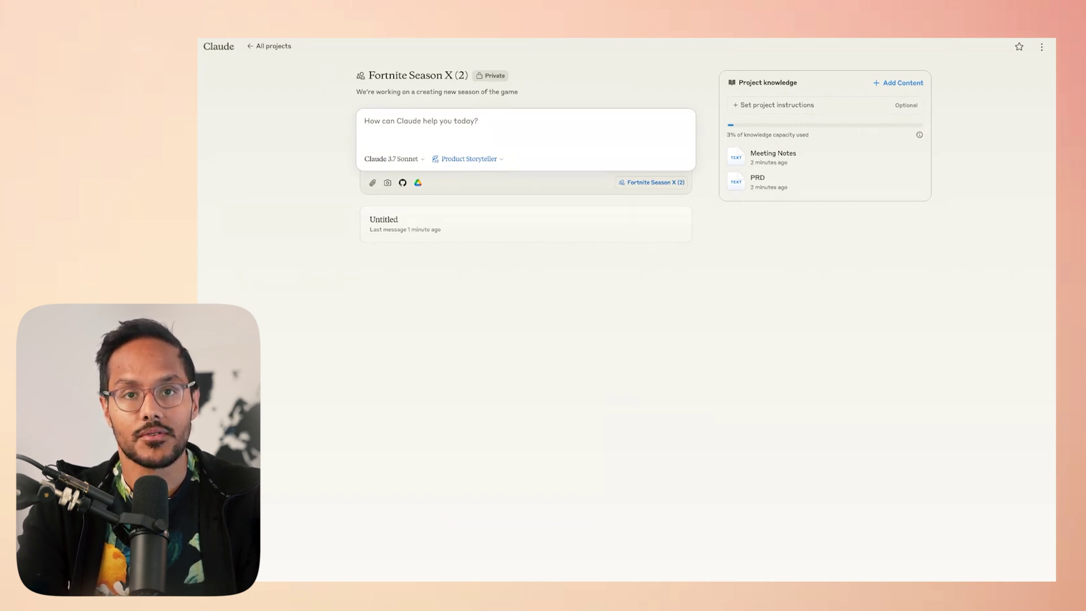
Ask for an onboarding-flow specification built from the pasted design principles.
type("Please")
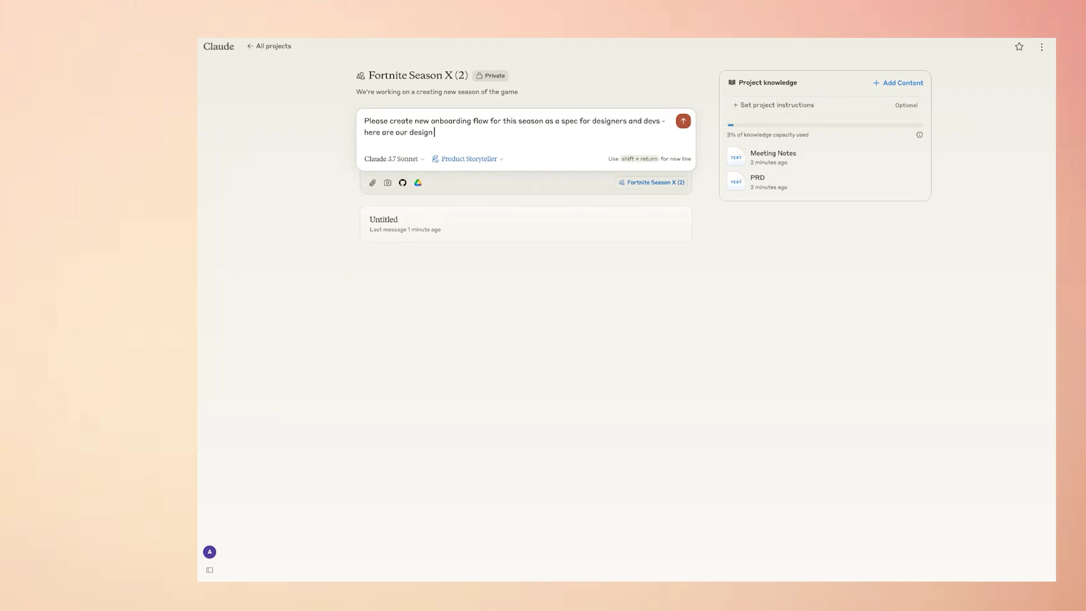
key("ctrl+v")
key("Return")
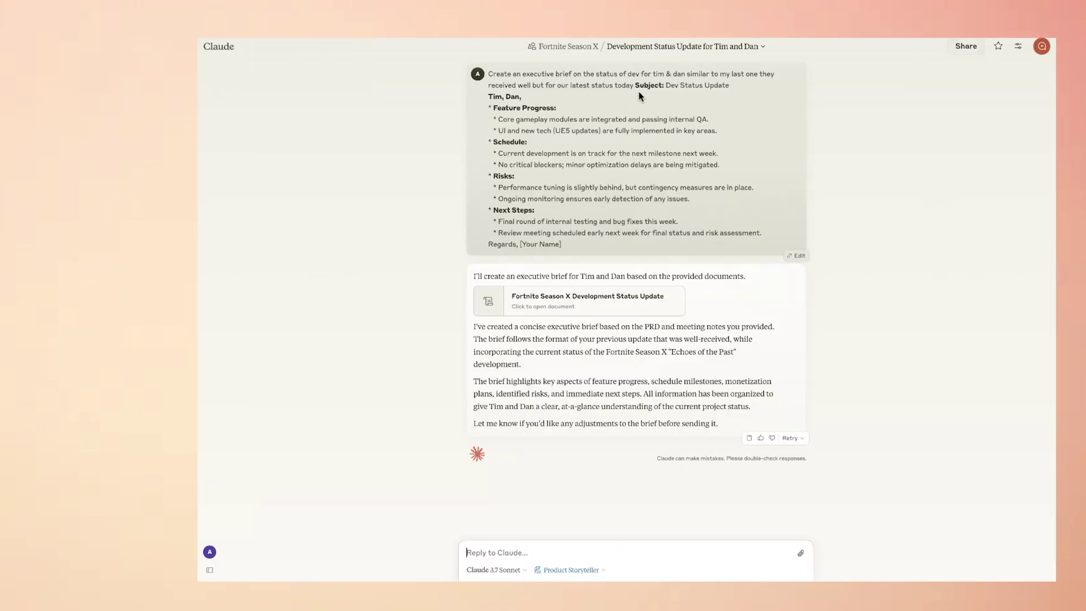
left_click_drag(636, 187, 636, 84)
key("ctrl+c")
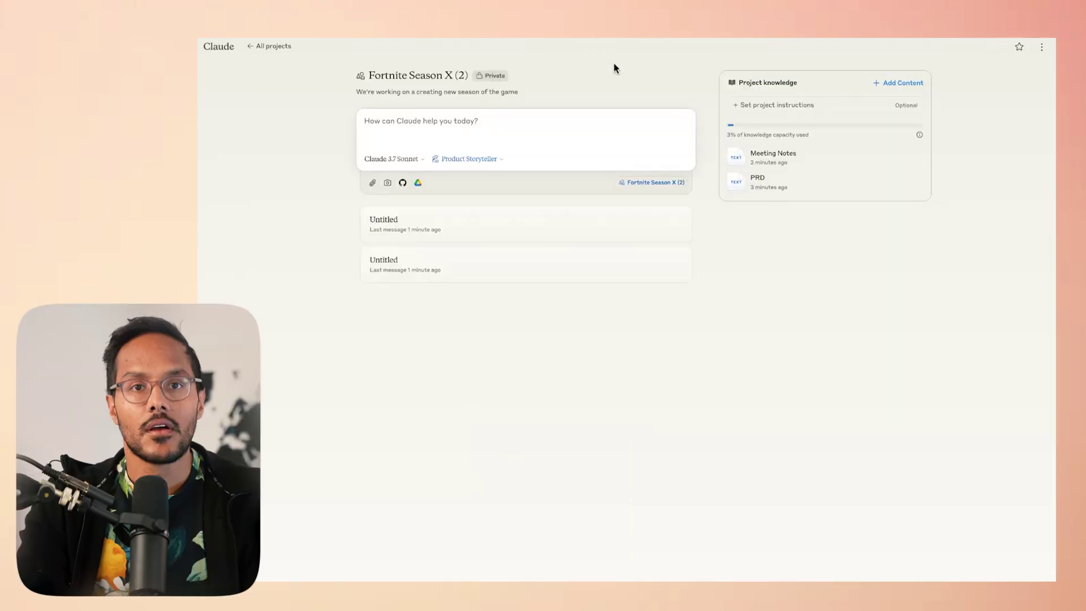
Request a meeting status update from the pasted earlier update, then return to the Fortnite Season X project.
left_click(580, 120)
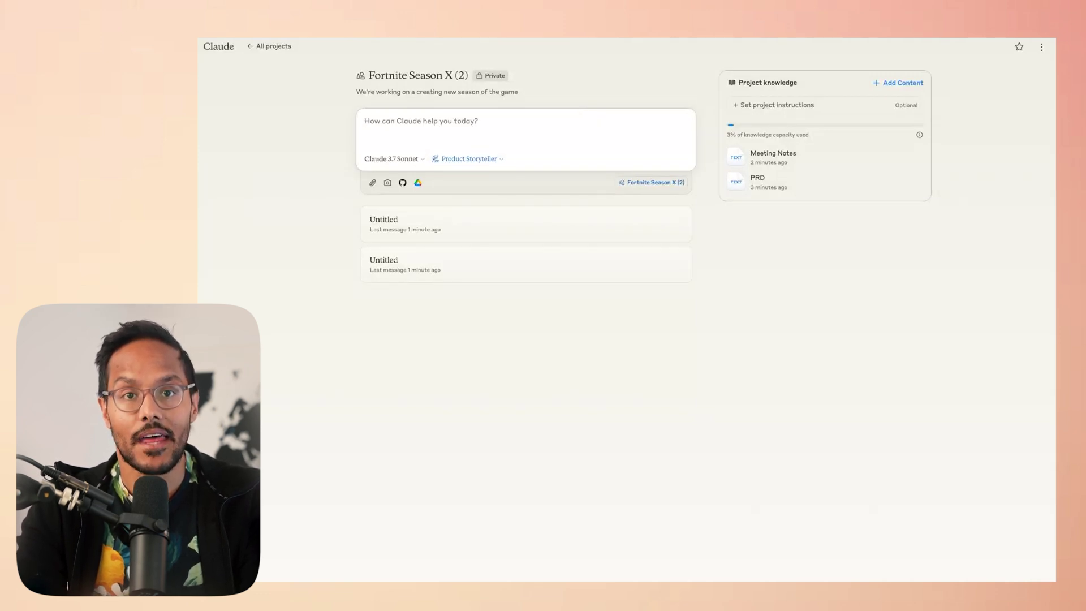
type("Please write a meeting status update similar to my other drafts to execs")
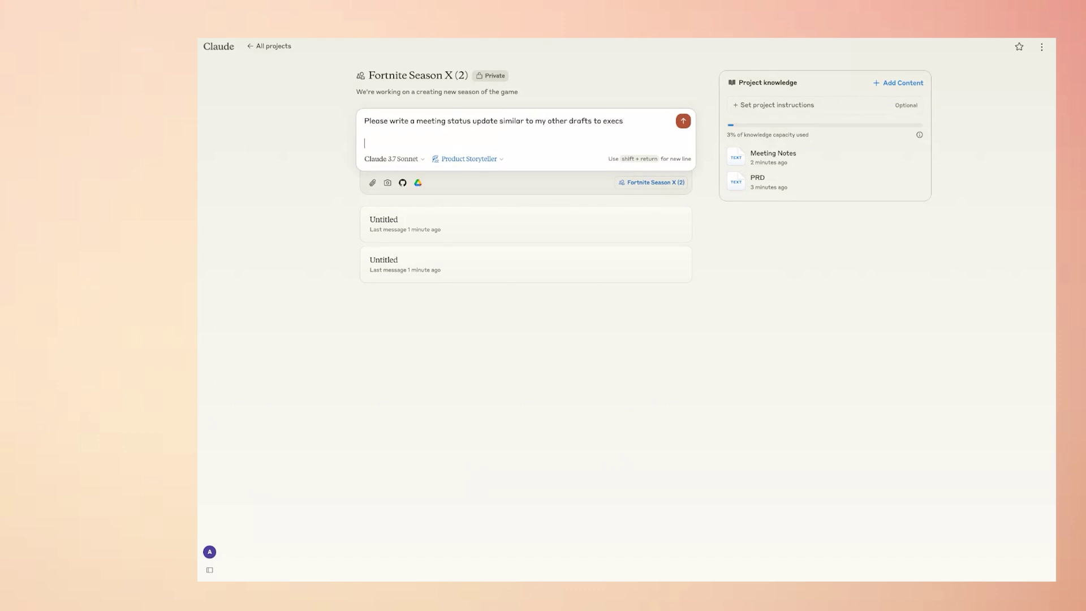
key("ctrl+v")
key("Return")
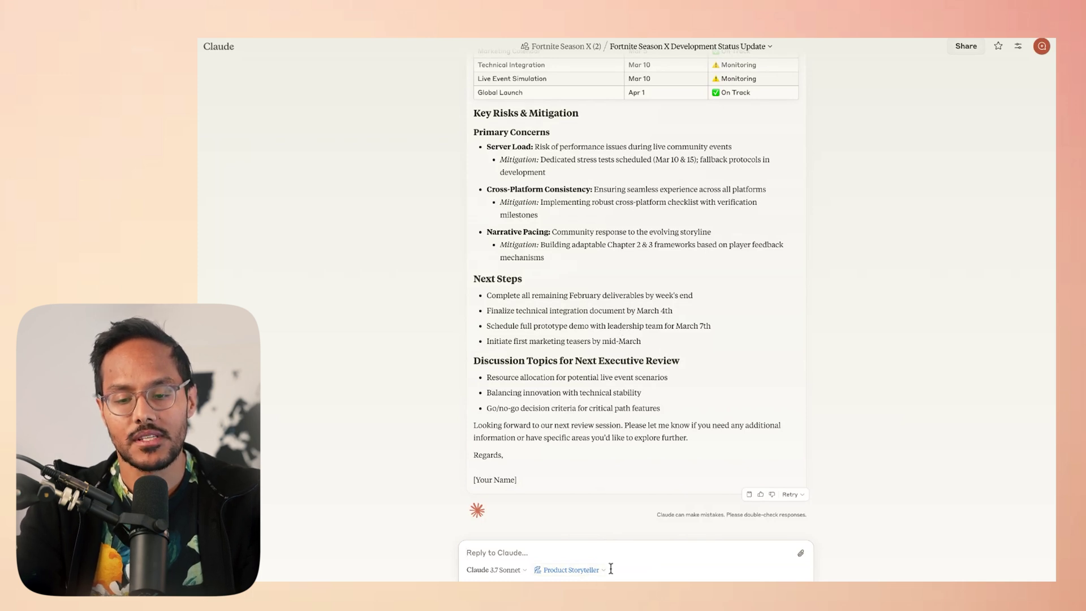
left_click(586, 569)
left_click(600, 370)
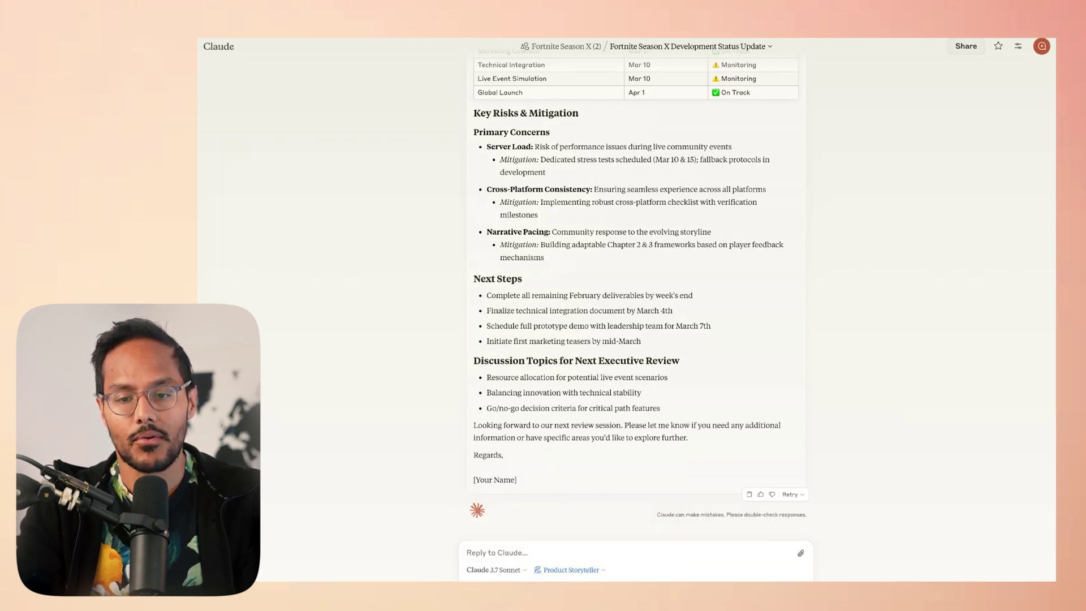
left_click(590, 50)
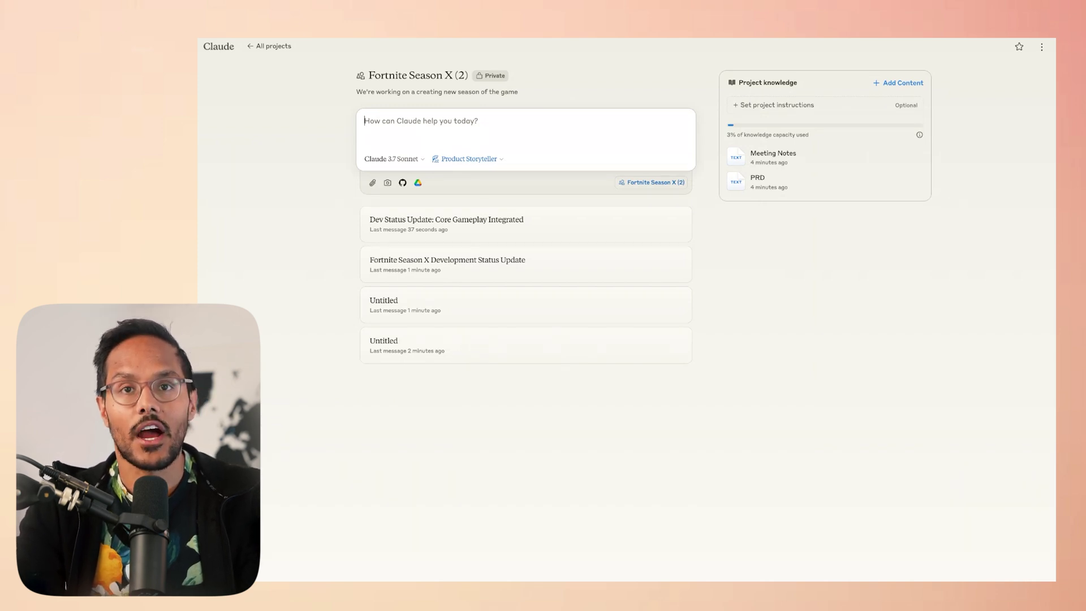
Send a two-teammate status update request modelled on the pasted example, with Product Storyteller style cleared.
type("Please write an update to tim & dan - here's an example update I sent th")
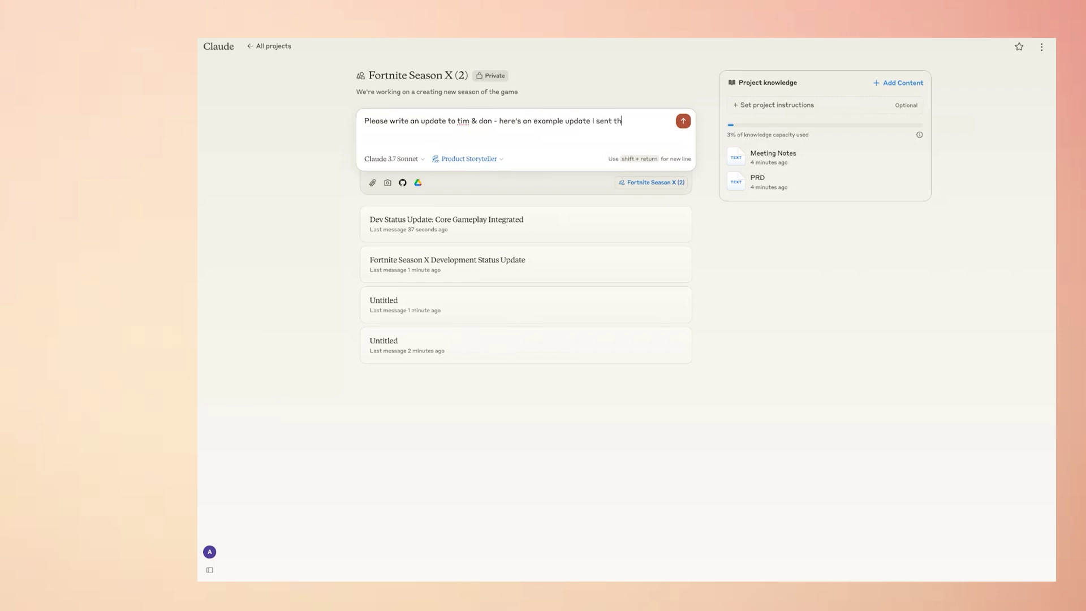
type("t")
key("shift+Return")
key("ctrl+v")
left_click(465, 259)
left_click(682, 120)
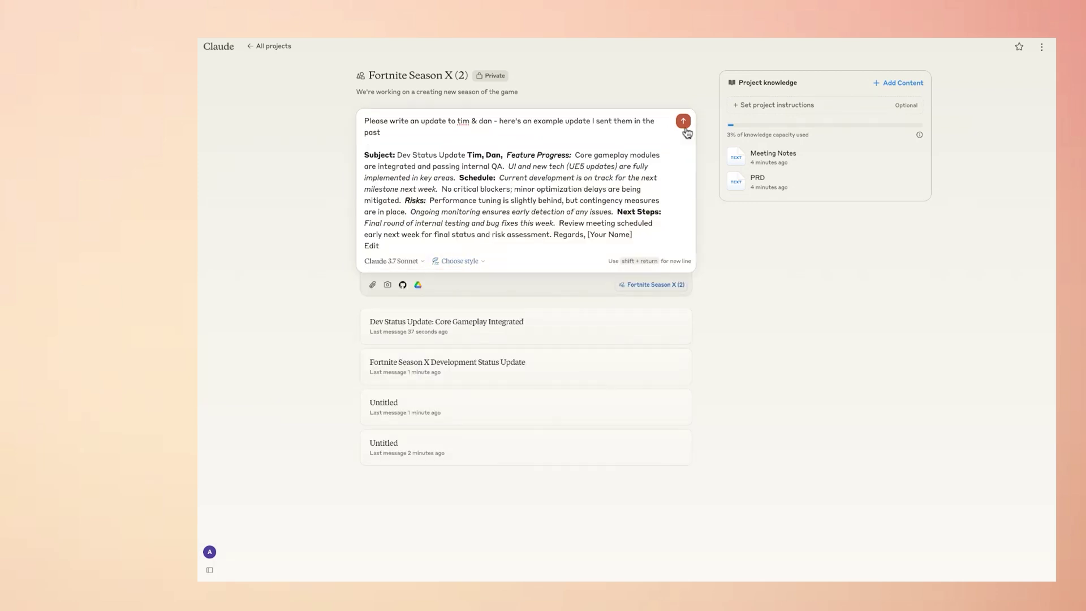
left_click(682, 120)
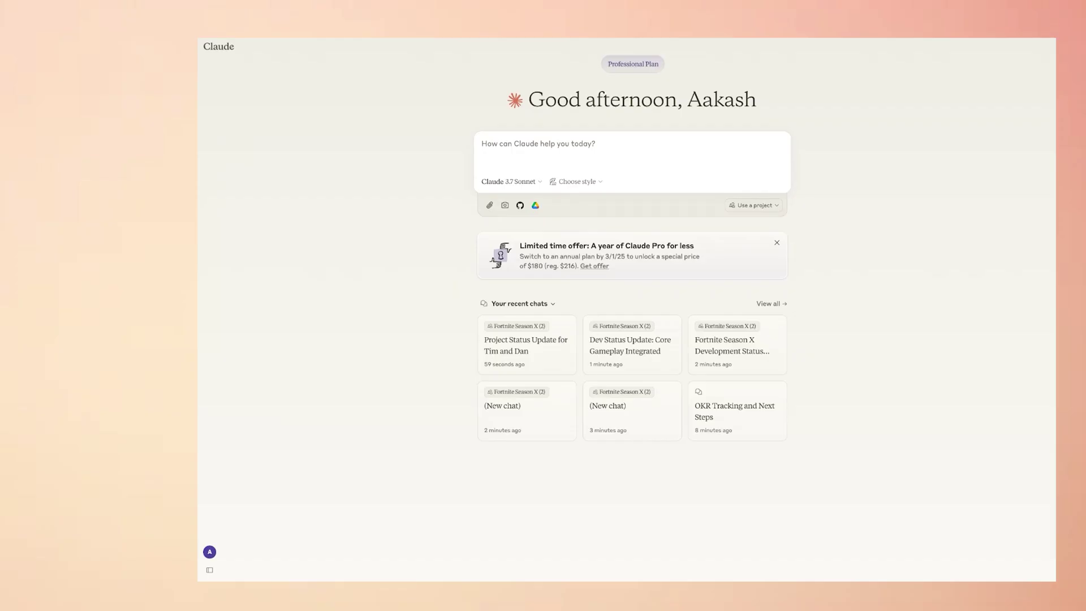
Attach the competitive analysis PDF and request an interactive dashboard to digest it.
key("super+v")
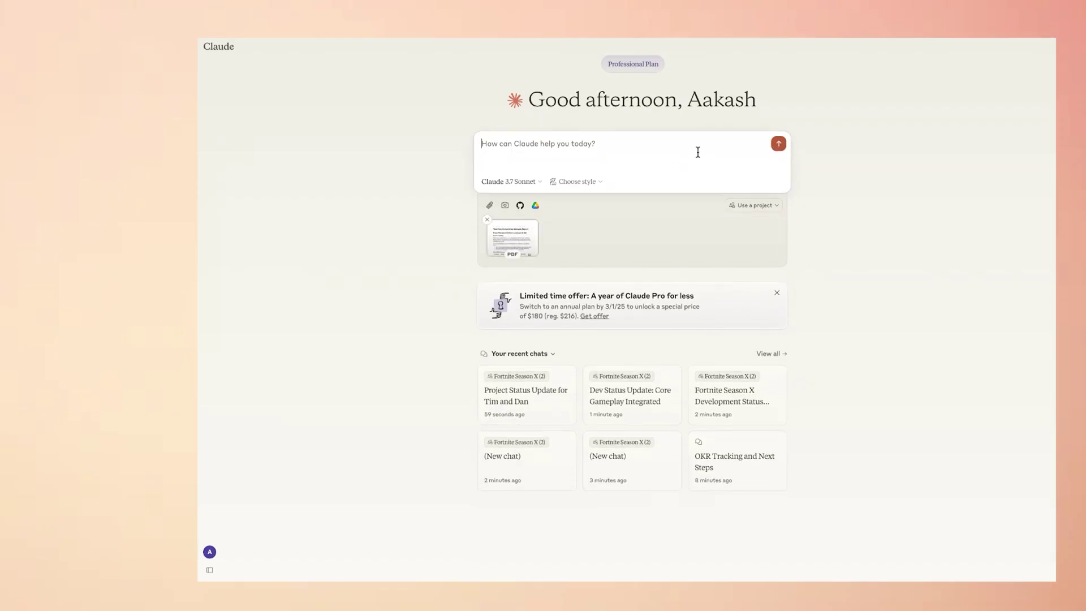
type("Create an interactive dashboard to visualize this dense PDF so I can digest the information more easily.")
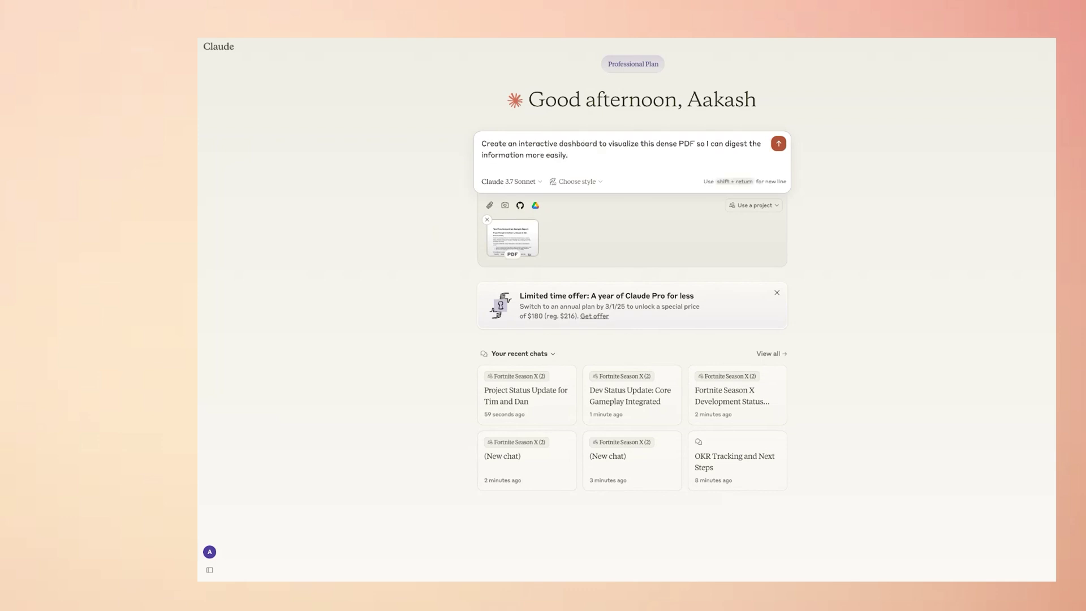
key("Return")
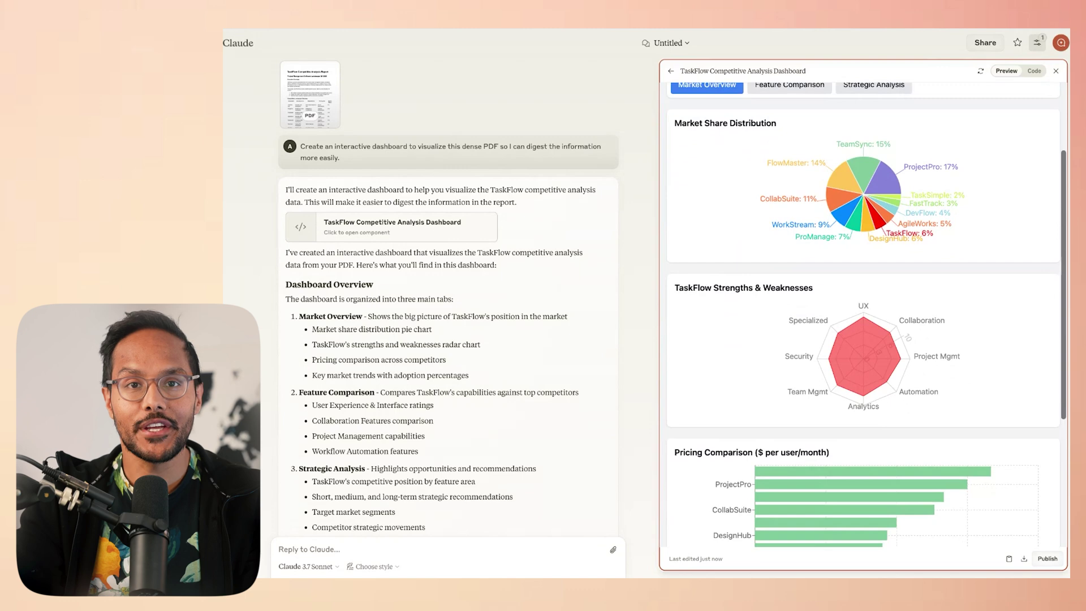
Browse the dashboard's Feature Comparison and Strategic Analysis views.
scroll(847, 396, "down", 4)
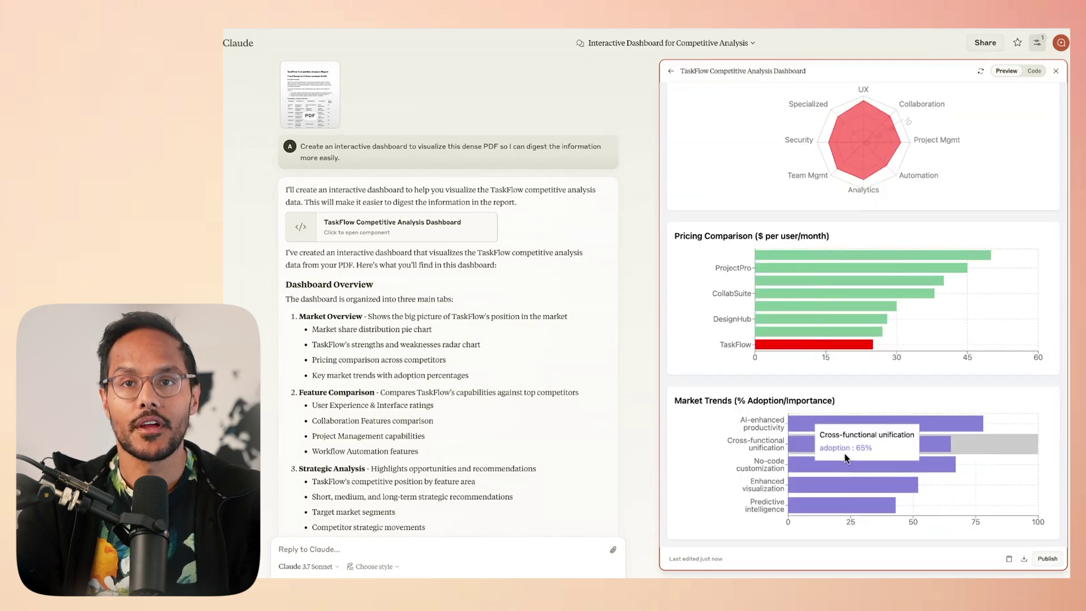
scroll(847, 458, "up", 6)
scroll(846, 458, "up", 2)
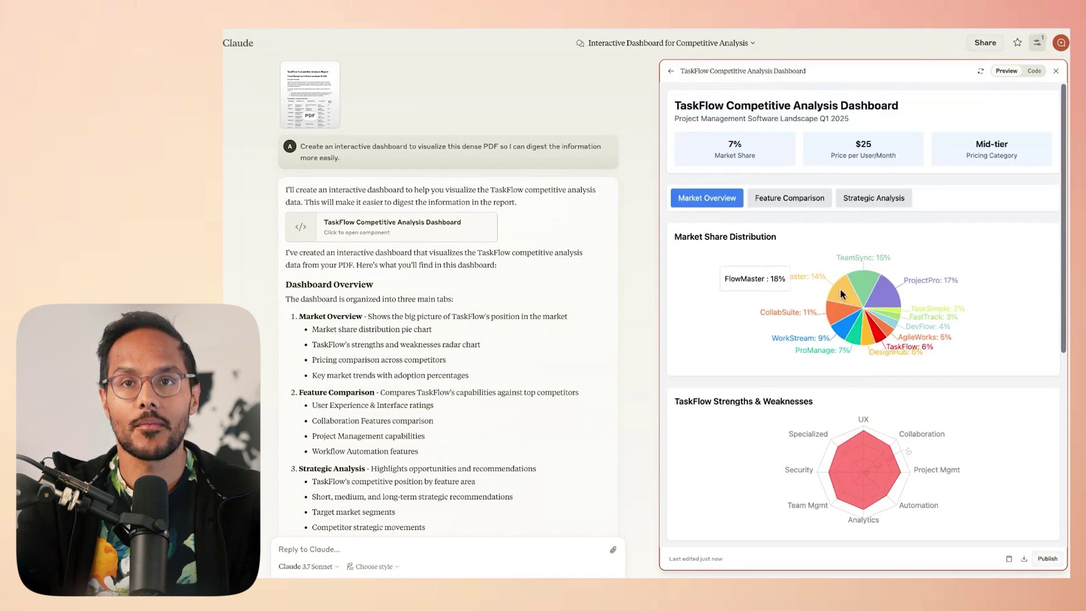
left_click(811, 201)
left_click(868, 205)
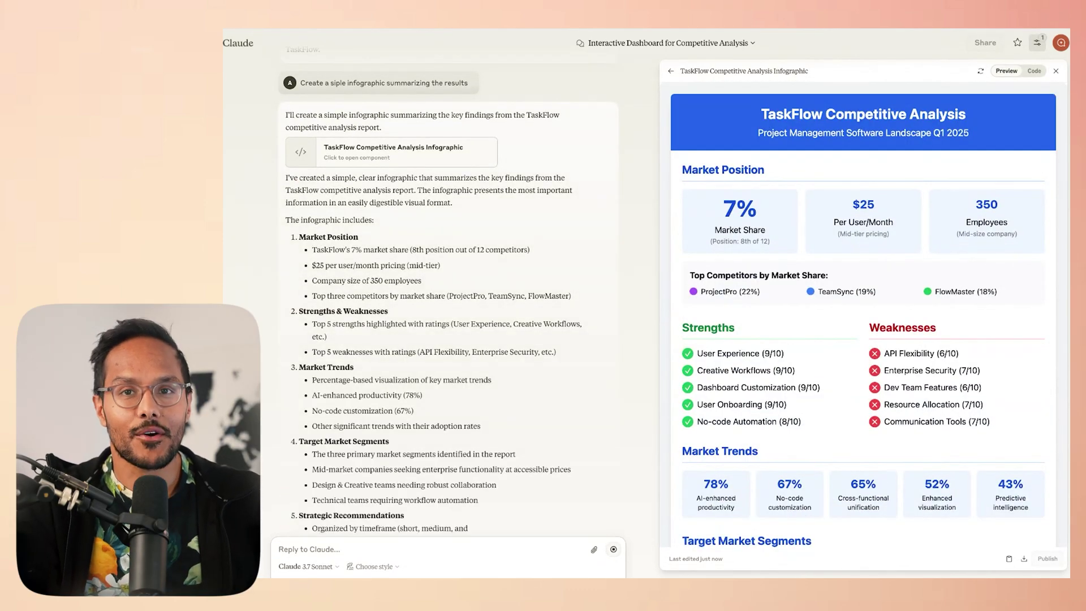
Scroll through the TaskFlow competitive analysis infographic.
scroll(863, 317, "down", 5)
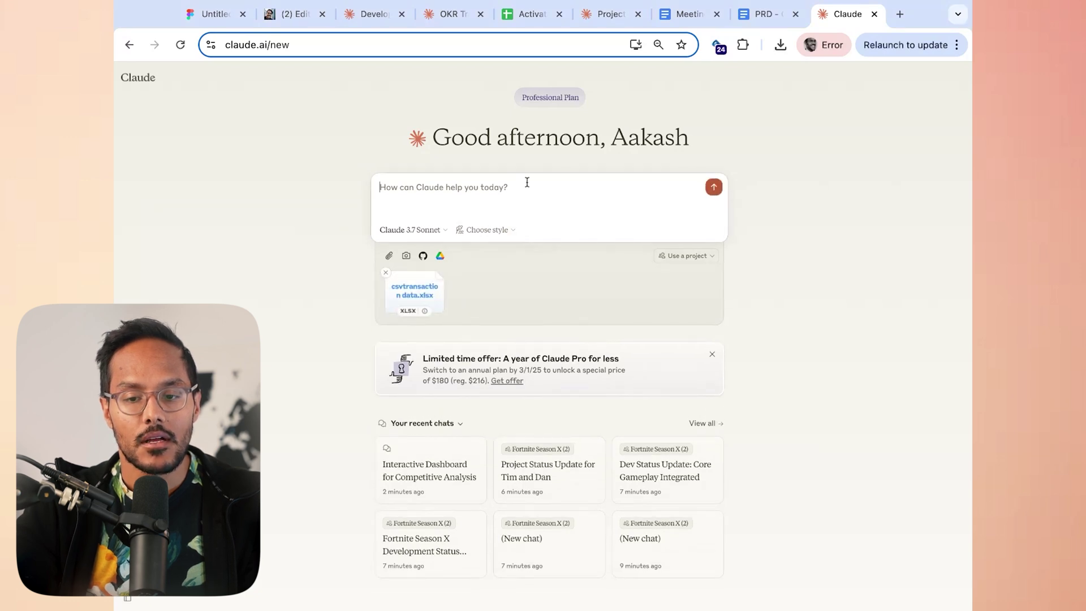
Request a visual representation of the spreadsheet's key insights and scroll through the resulting dashboard.
type("Please create a visual representation of the key insights from this data")
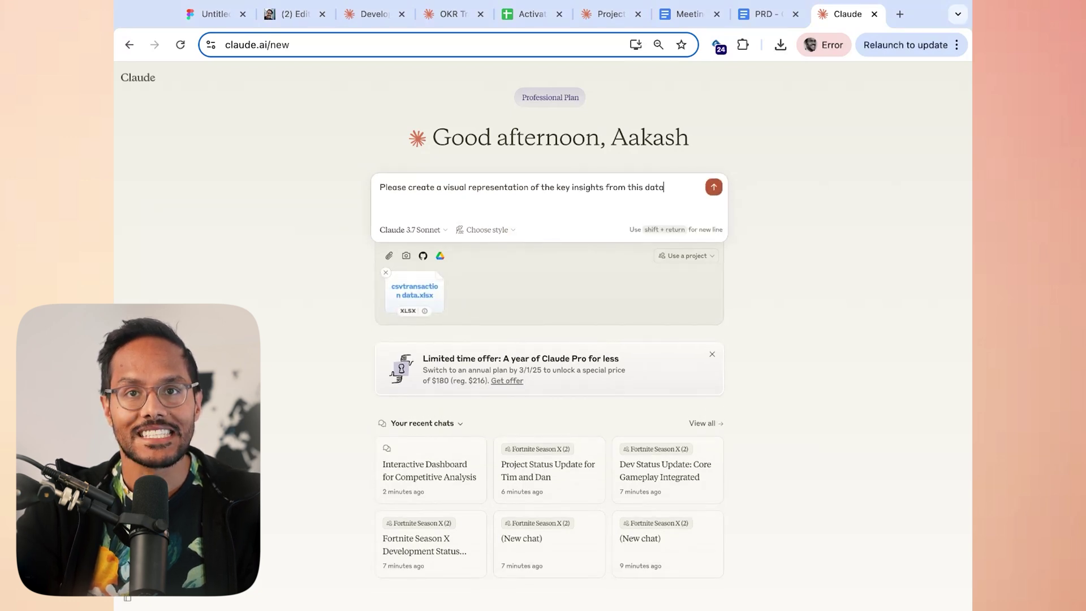
key("Return")
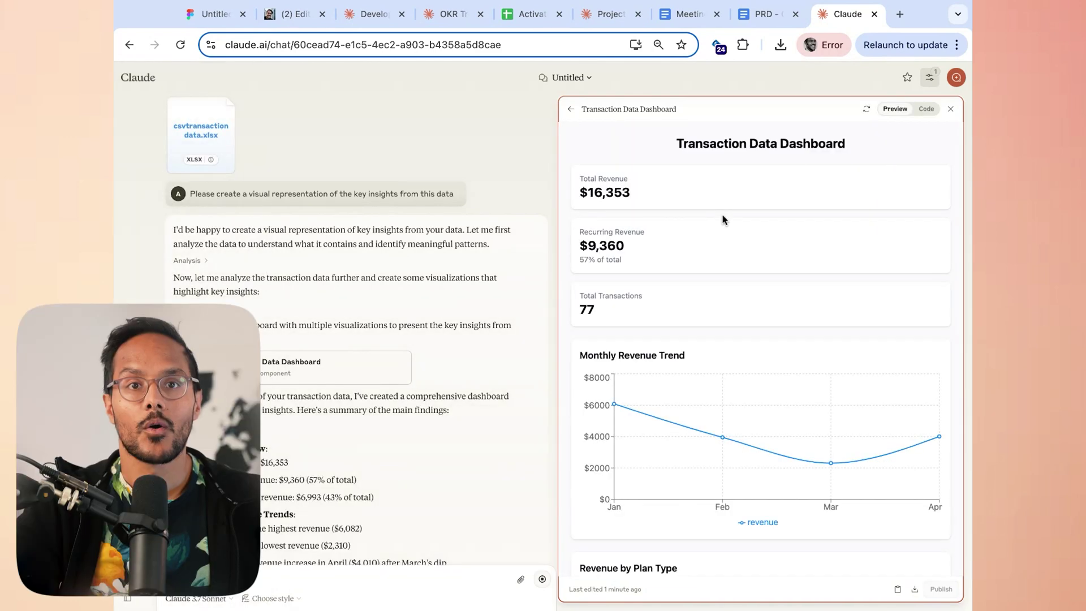
scroll(767, 350, "down", 6)
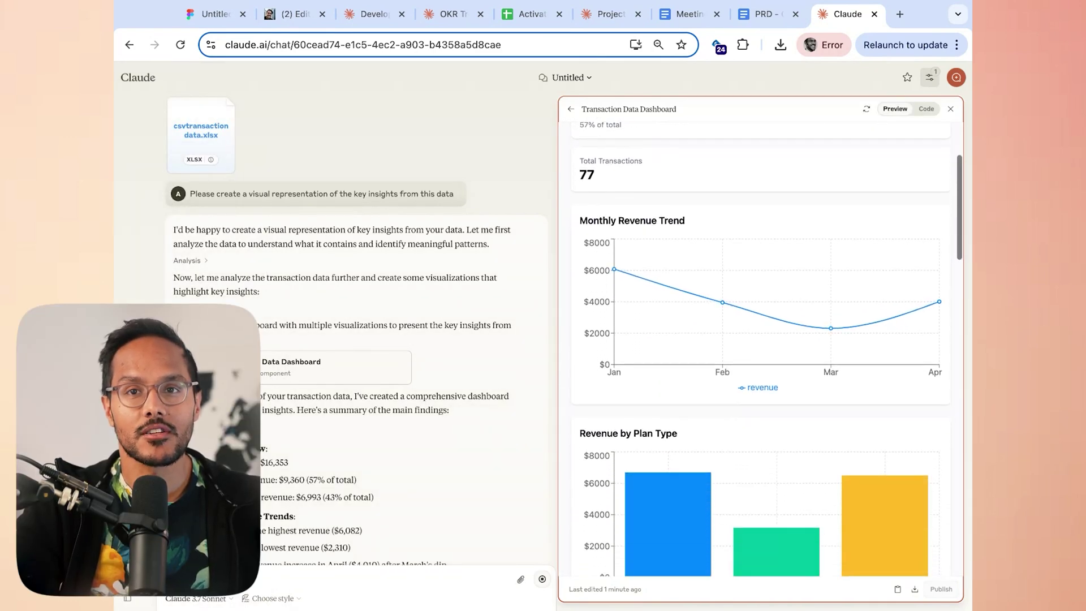
scroll(760, 349, "down", 10)
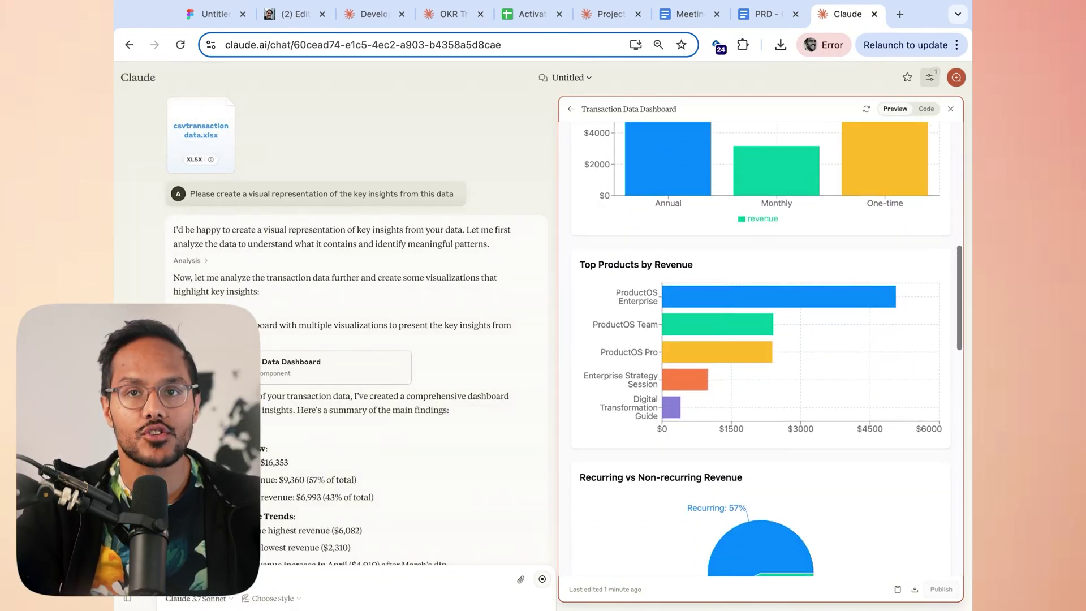
scroll(760, 349, "down", 10)
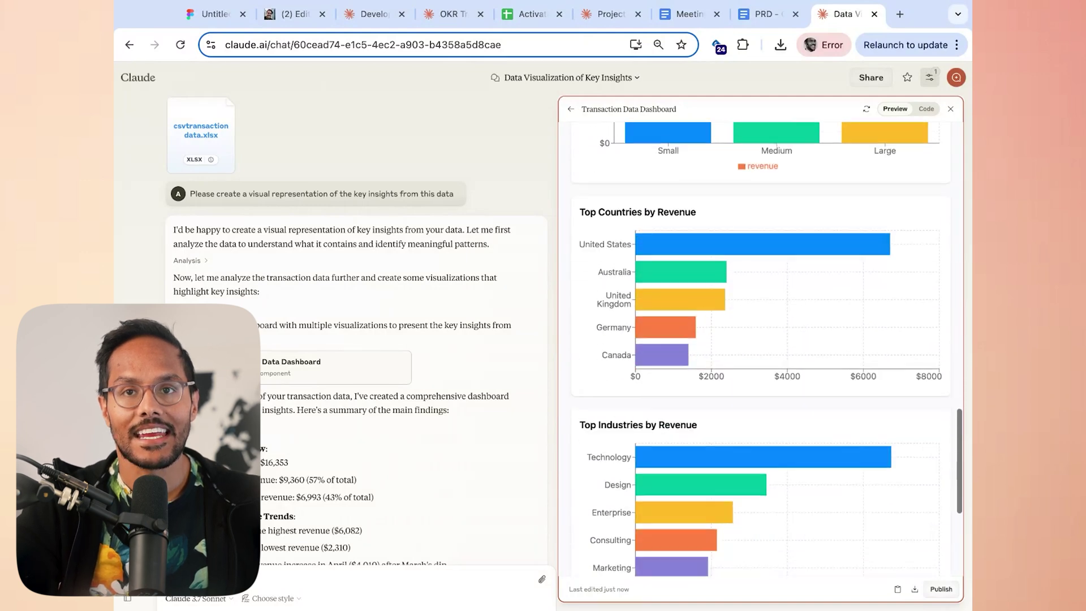